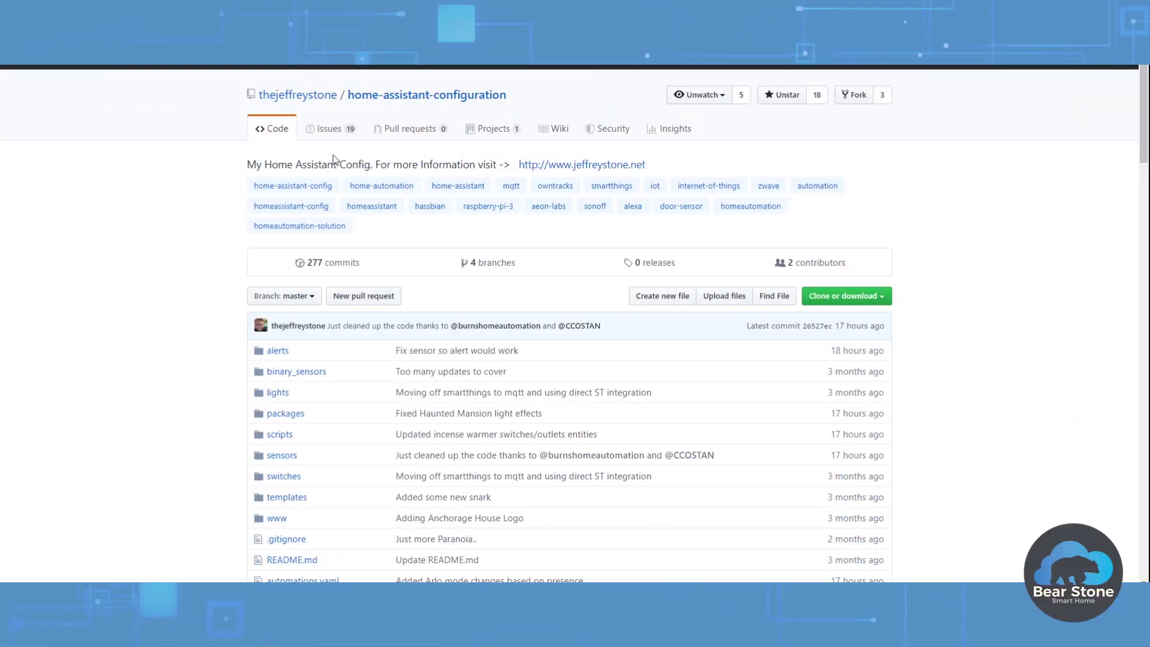
Highlight the REST version of the Christmas Countdown sensor code in the "Days until sensor" issue.
mouse_move(315, 102)
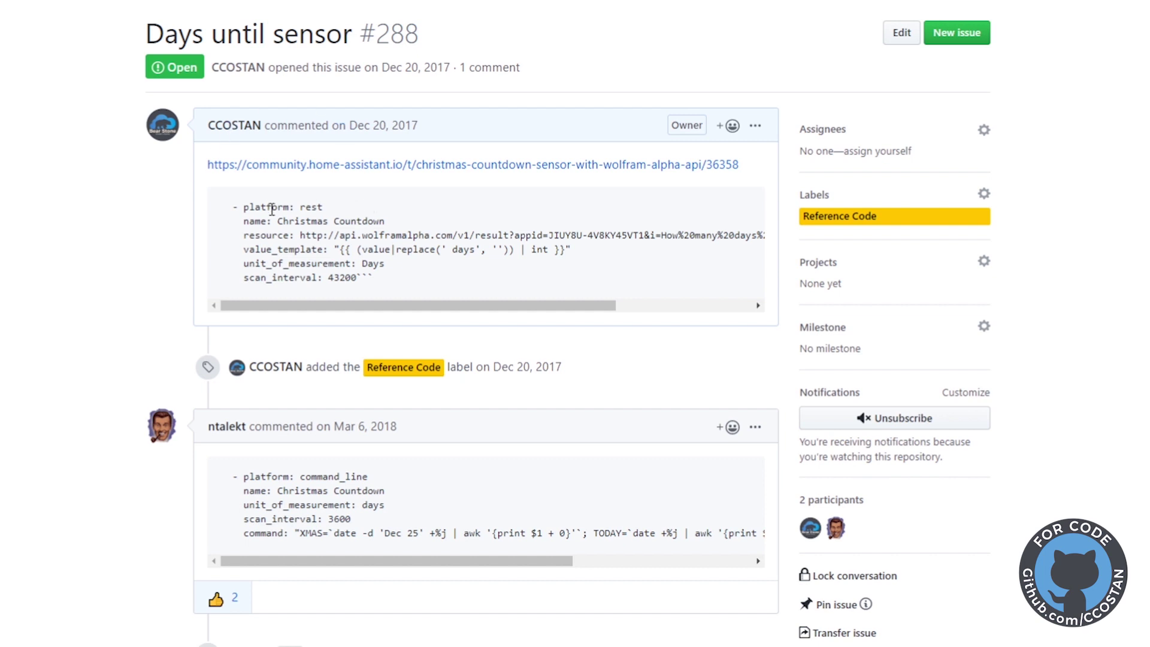
left_click_drag(240, 207, 404, 287)
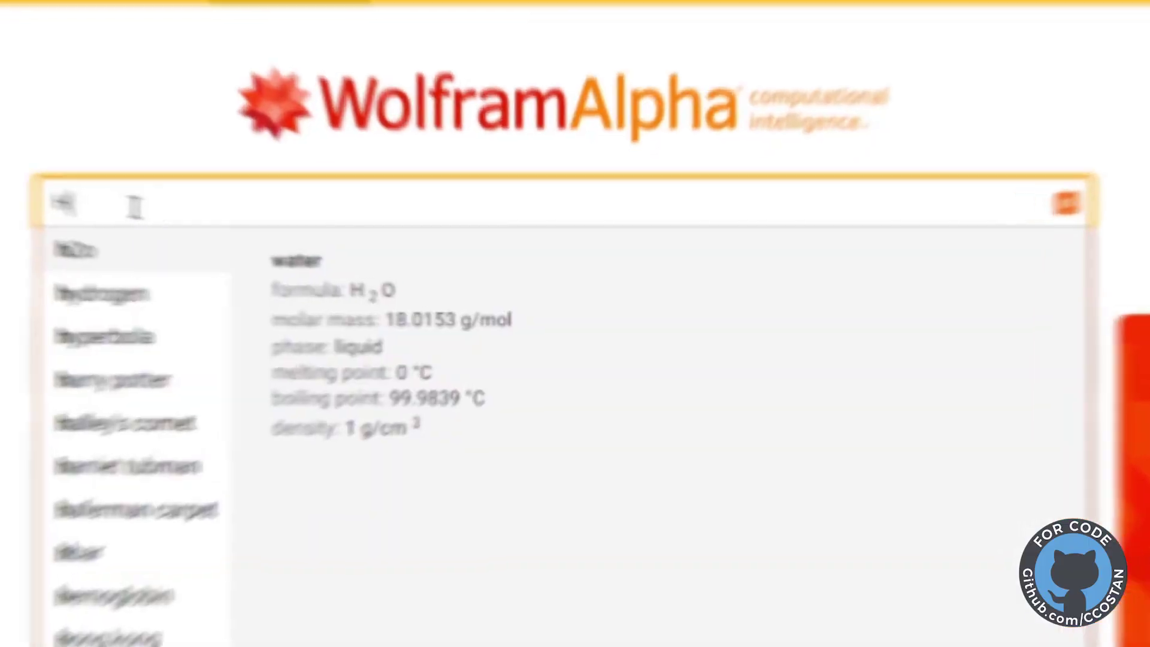
Query WolframAlpha for how many days remain until Mother's Day.
type("ow Many ")
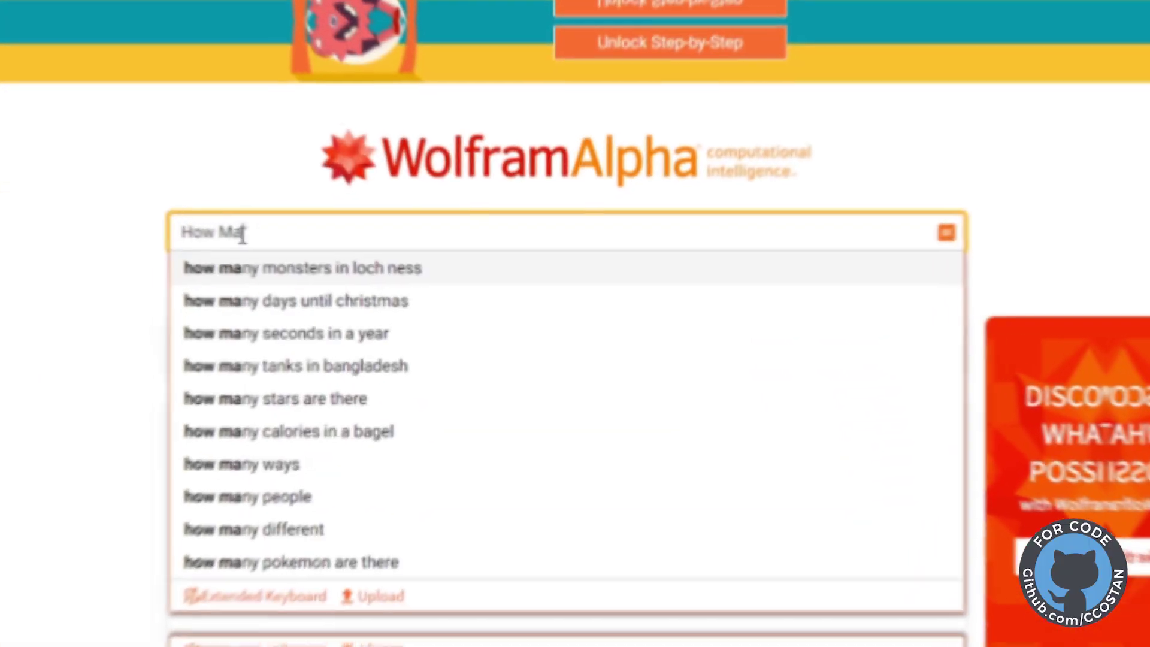
type("da")
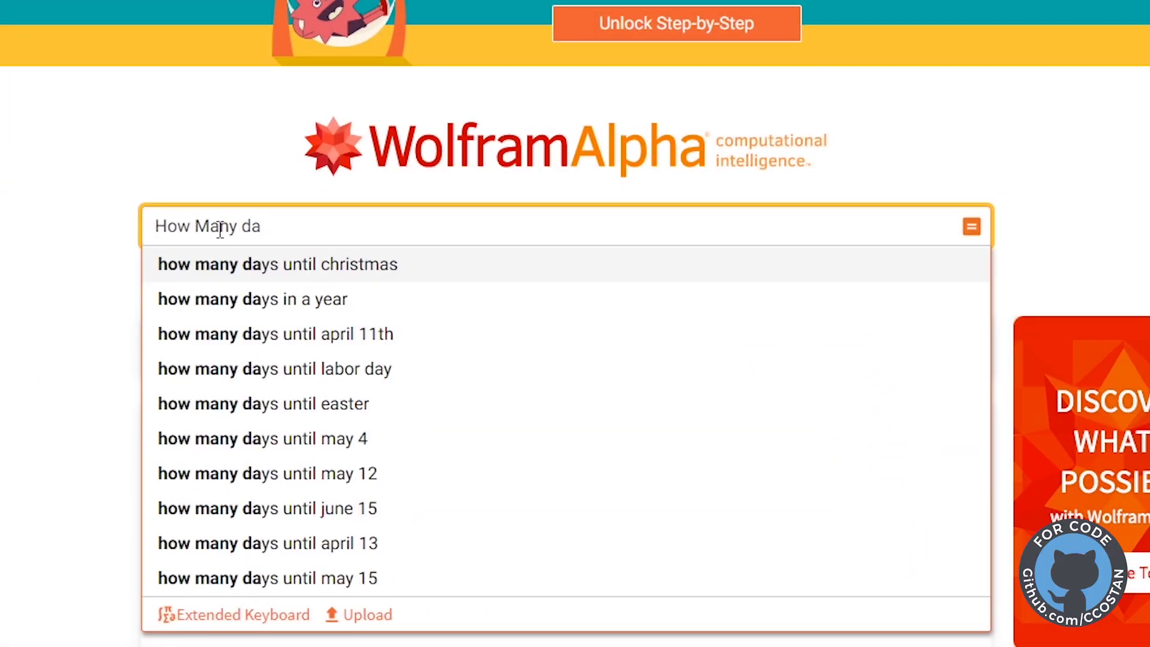
type("ys u")
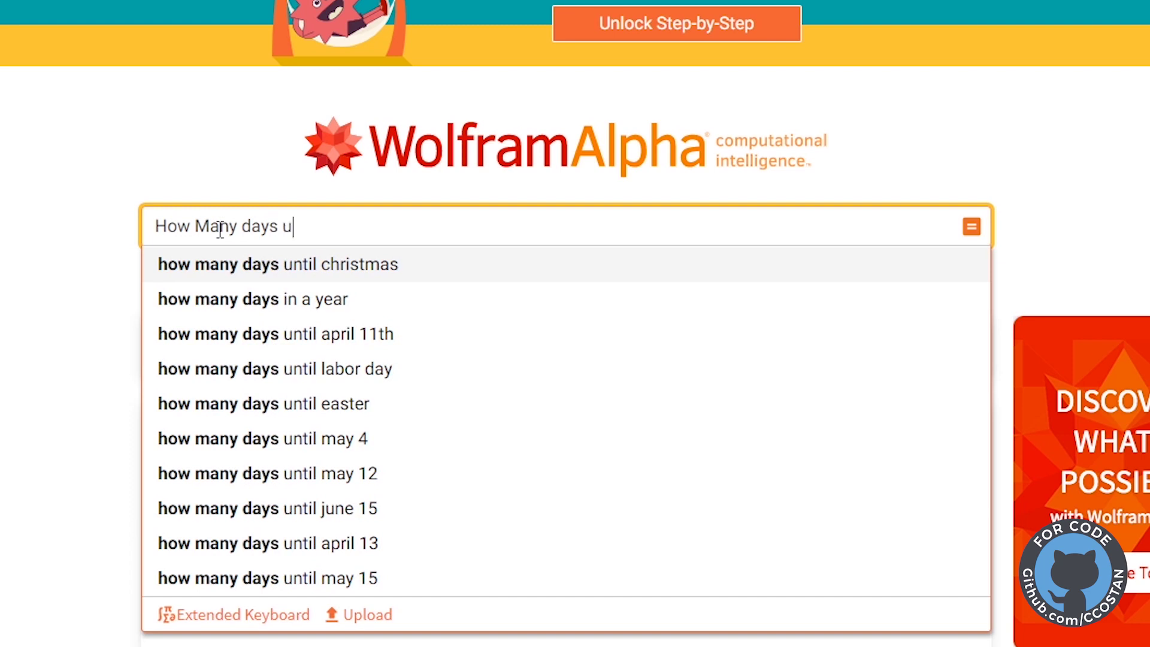
type("ntil ")
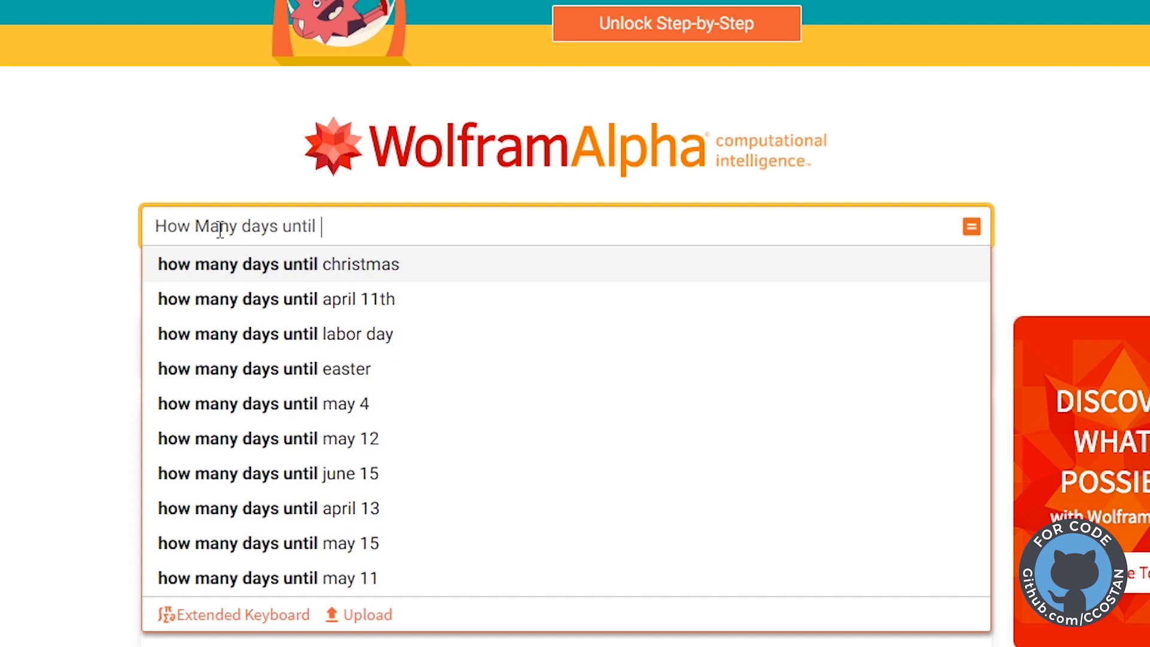
type("Mother's")
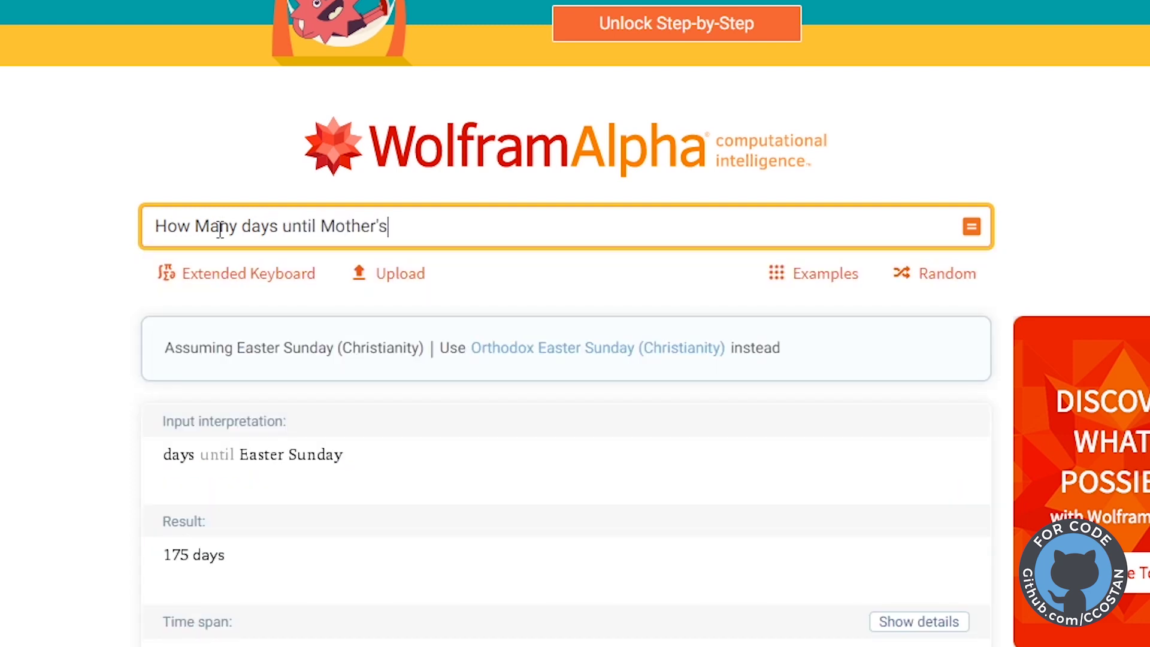
key("Return")
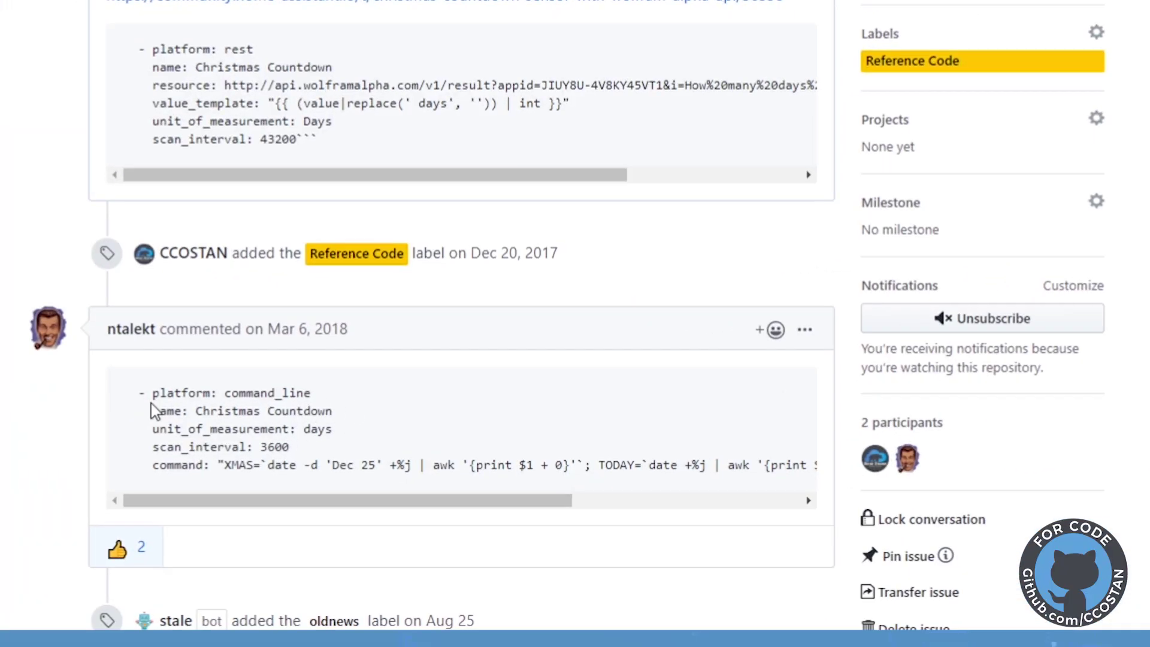
Highlight the command_line version of the Christmas Countdown sensor in the issue, and open the WolframAlpha account page.
left_click_drag(151, 403, 358, 466)
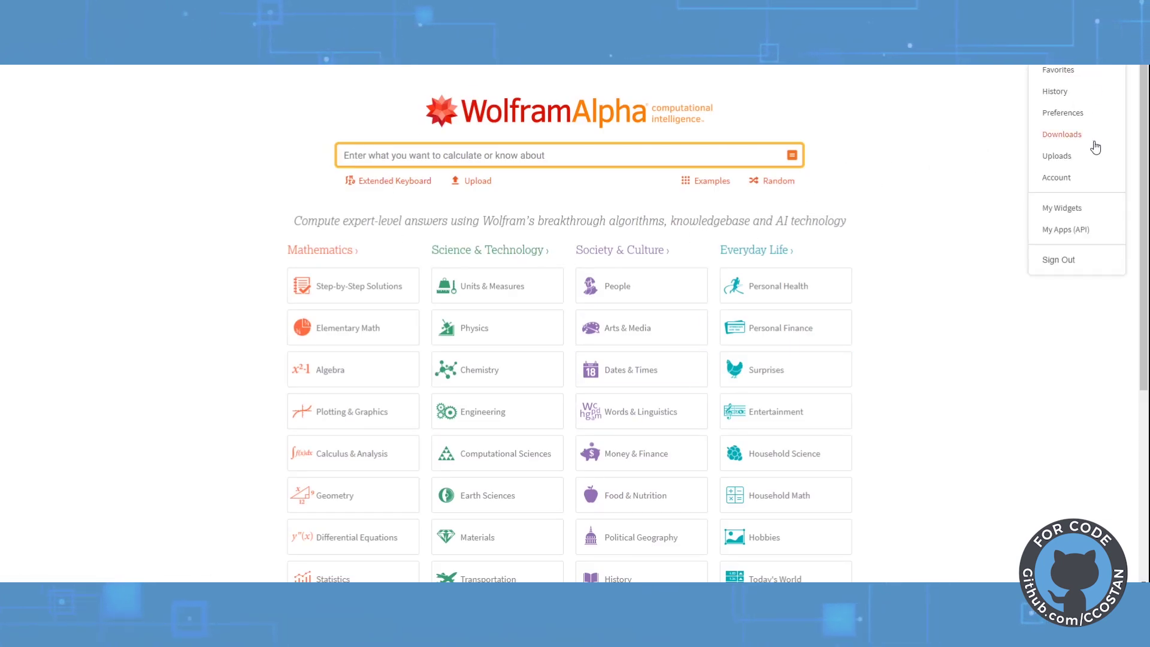
left_click(1077, 183)
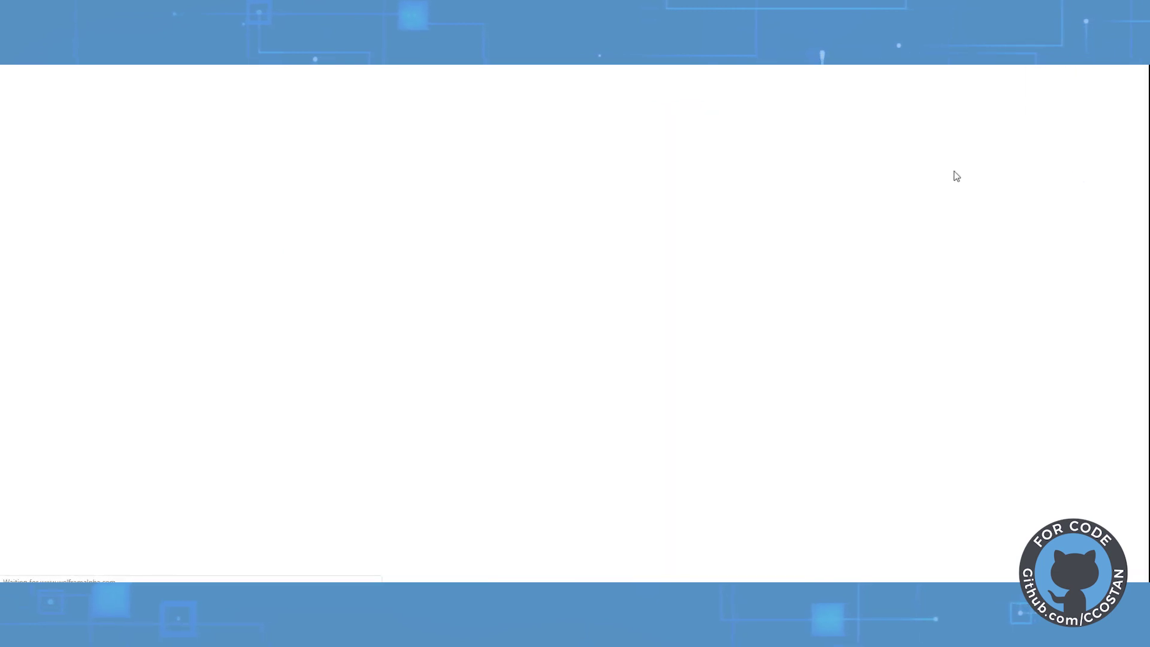
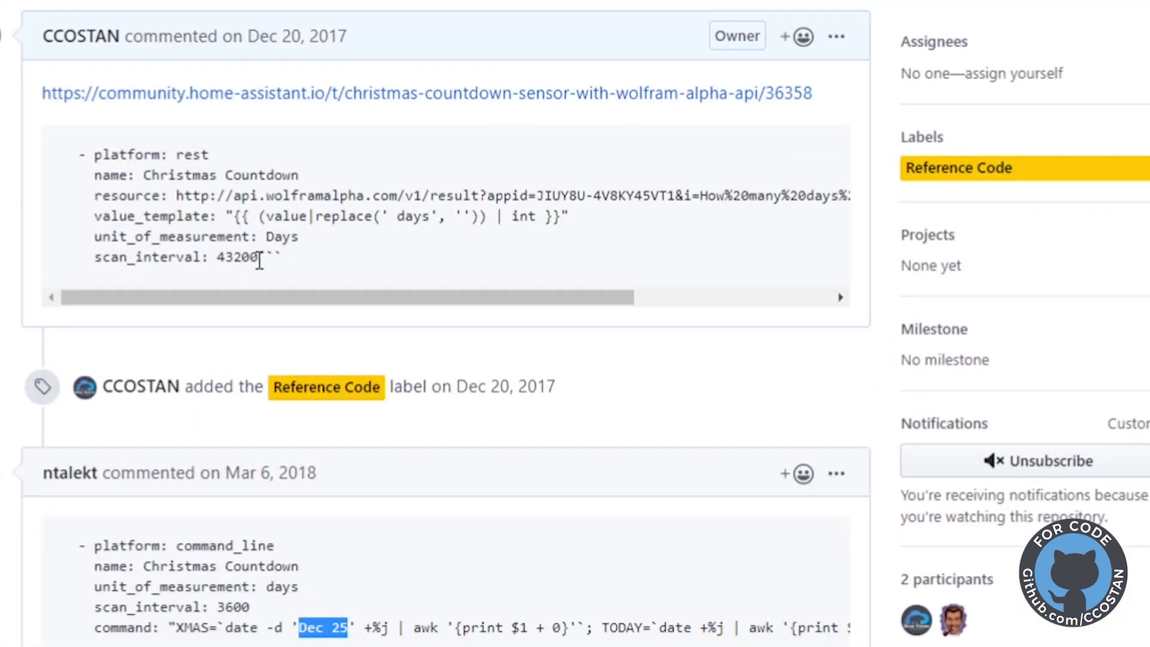
Copy the REST Christmas Countdown sensor code from the GitHub issue, from the platform line through scan_interval: 43200.
left_click_drag(259, 259, 71, 154)
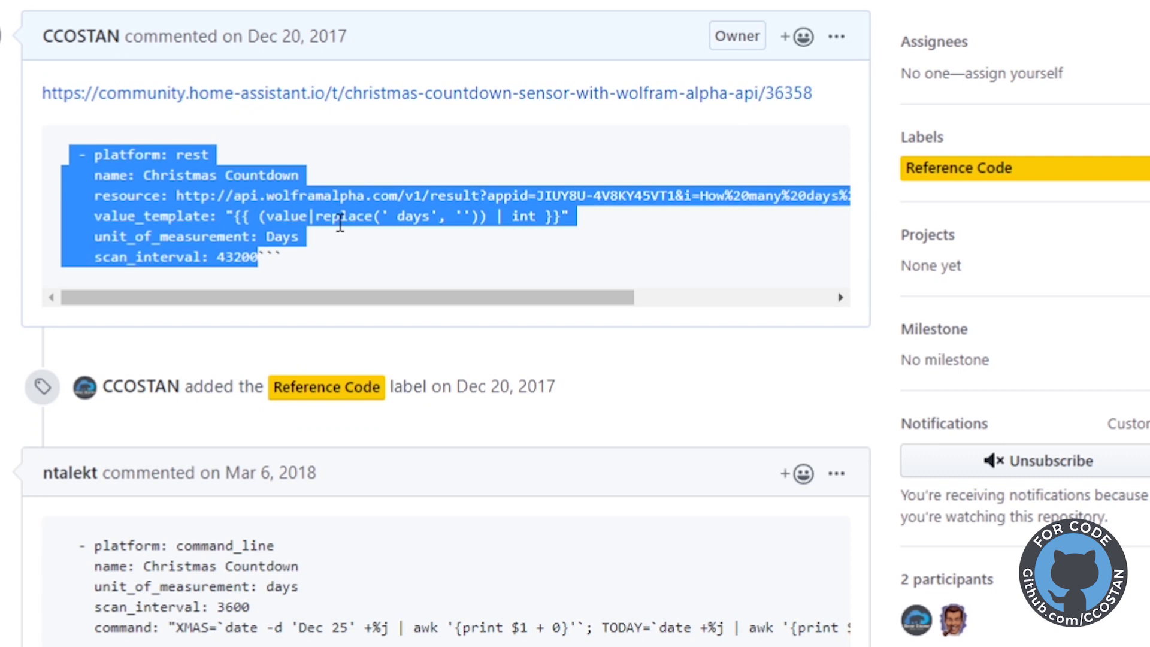
right_click(219, 204)
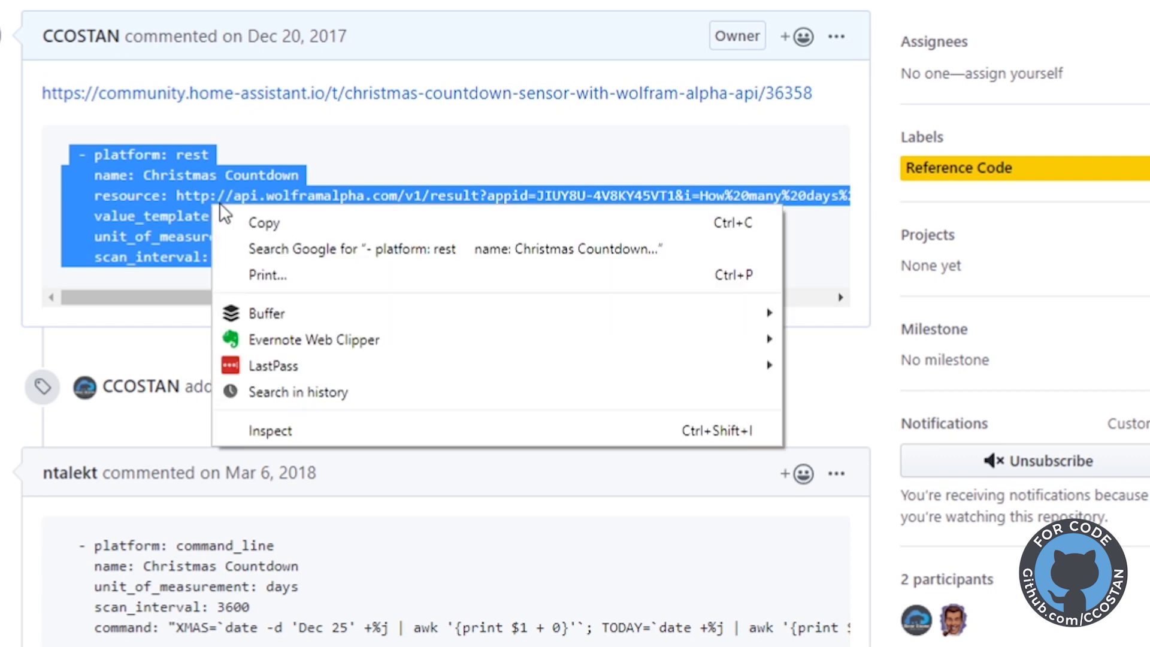
left_click(270, 221)
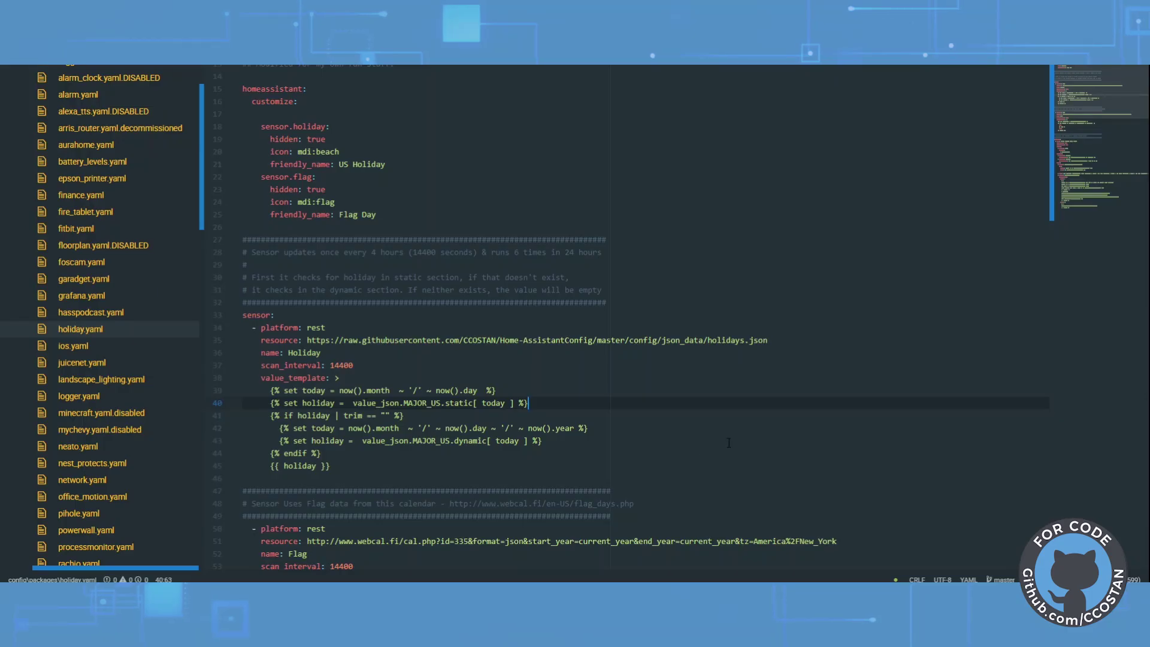
Switch to the code editor and paste the copied REST sensor, including its API key, below the Flag sensor in holiday.yaml.
key("Down")
key("Down")
key("Down")
key("Down")
key("Down")
key("Down")
key("Down")
key("Down")
key("Down")
key("Down")
key("Down")
key("Down")
key("Down")
key("Down")
key("Down")
key("Down")
key("Down")
key("Down")
key("Down")
key("Down")
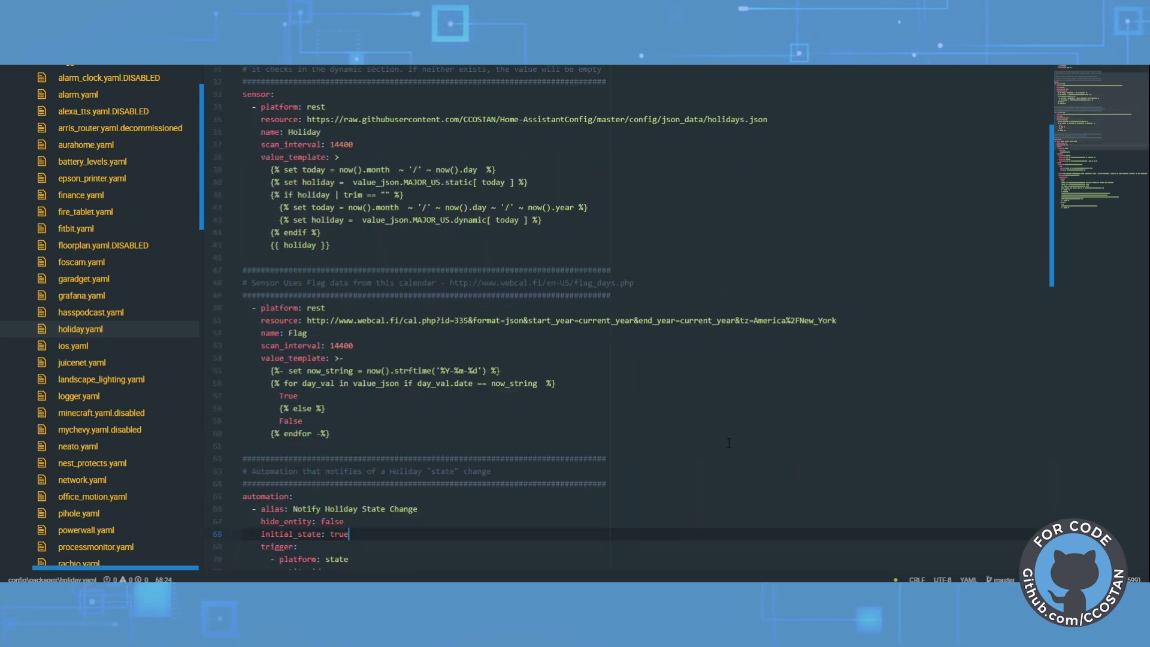
key("Down")
key("Down")
key("Down")
key("Down")
key("Down")
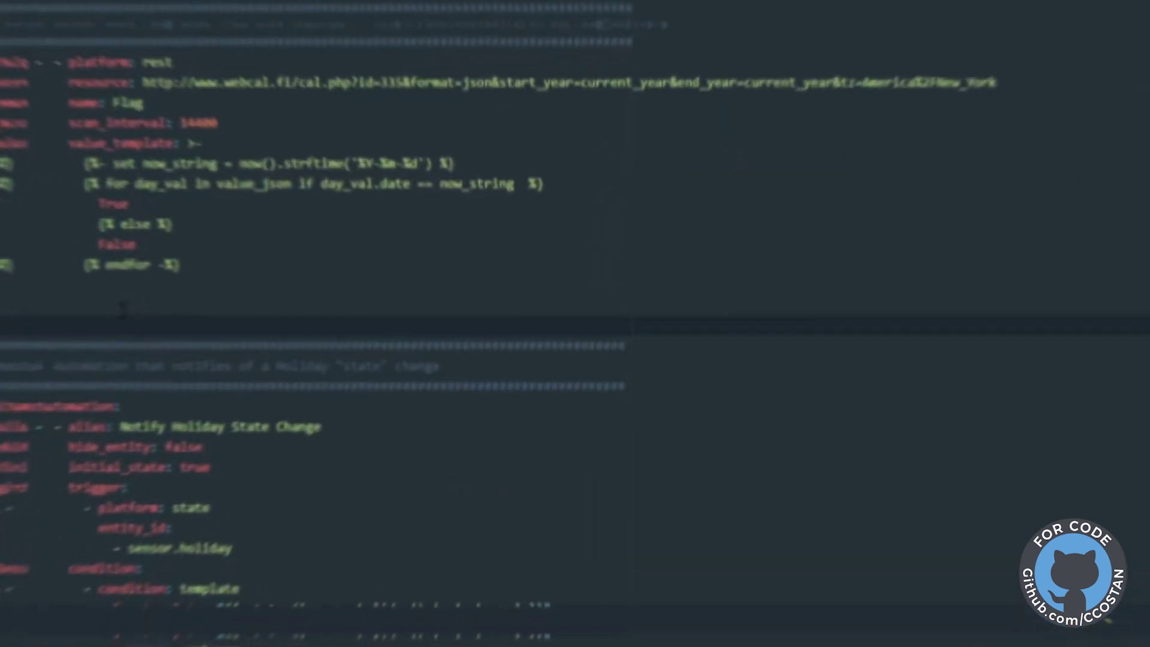
left_click(264, 369)
key("ctrl+v")
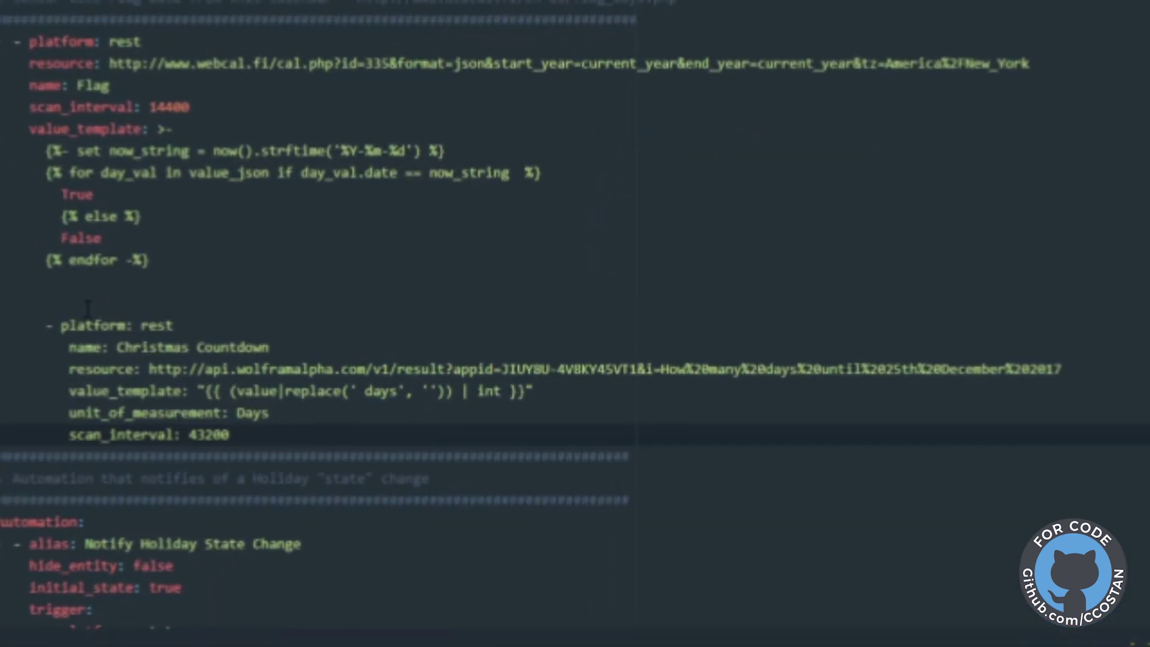
Outdent the pasted Christmas Countdown sensor block so its lines align with the Flag sensor above.
left_click_drag(273, 436, 48, 325)
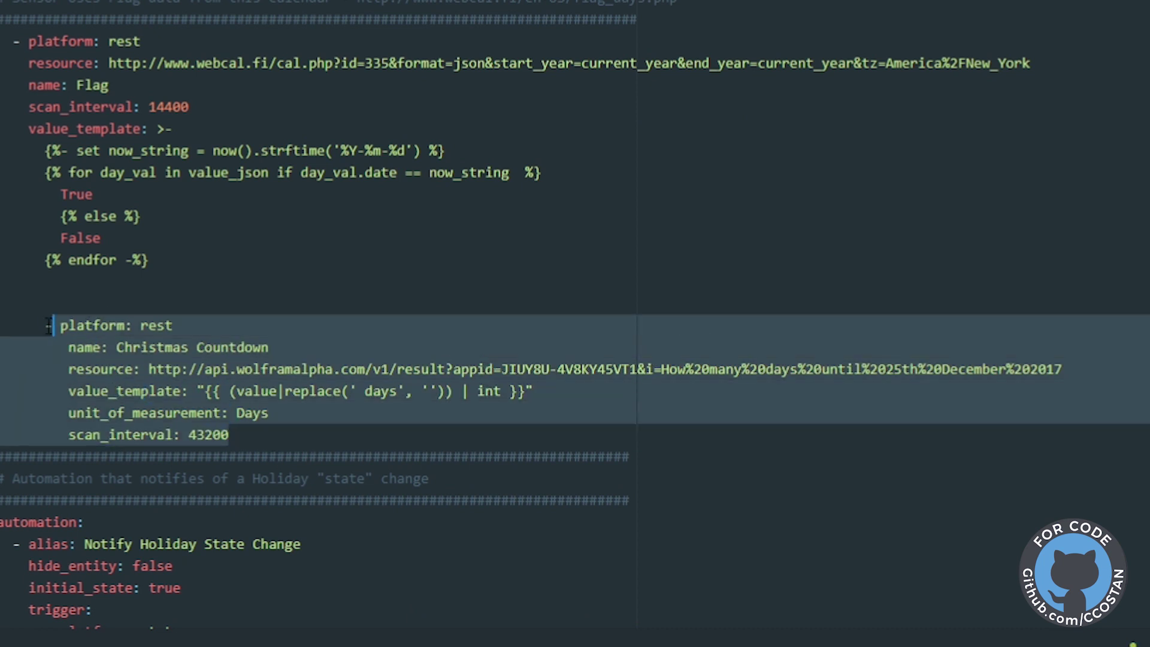
key("shift+Tab")
key("shift+Tab")
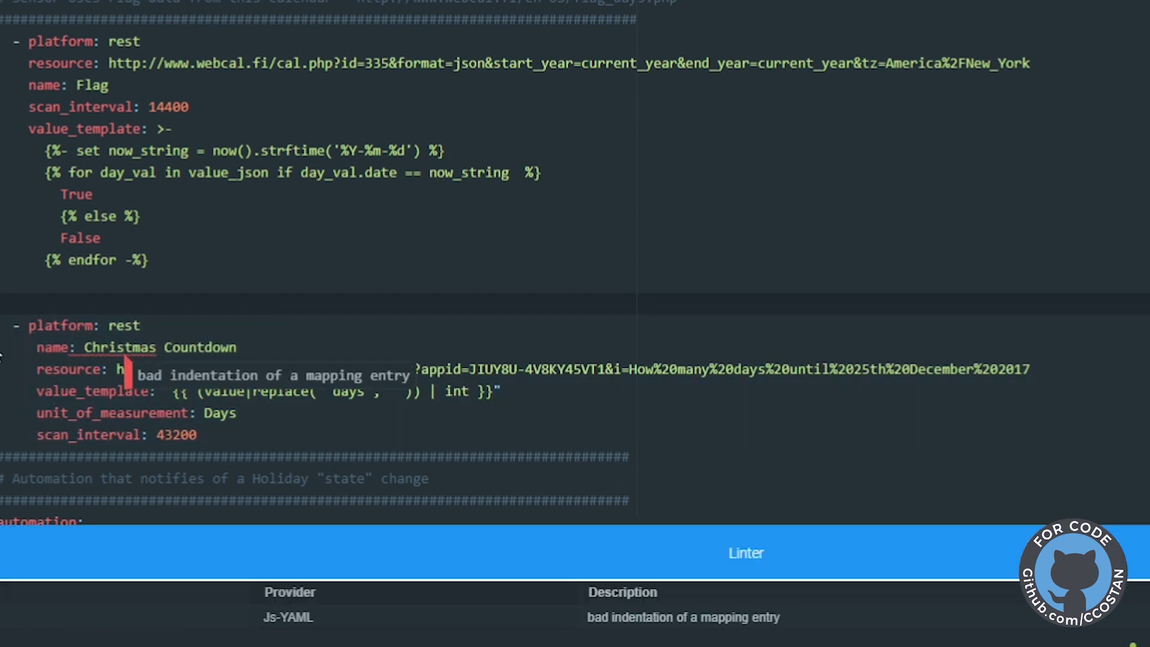
left_click_drag(197, 436, 37, 347)
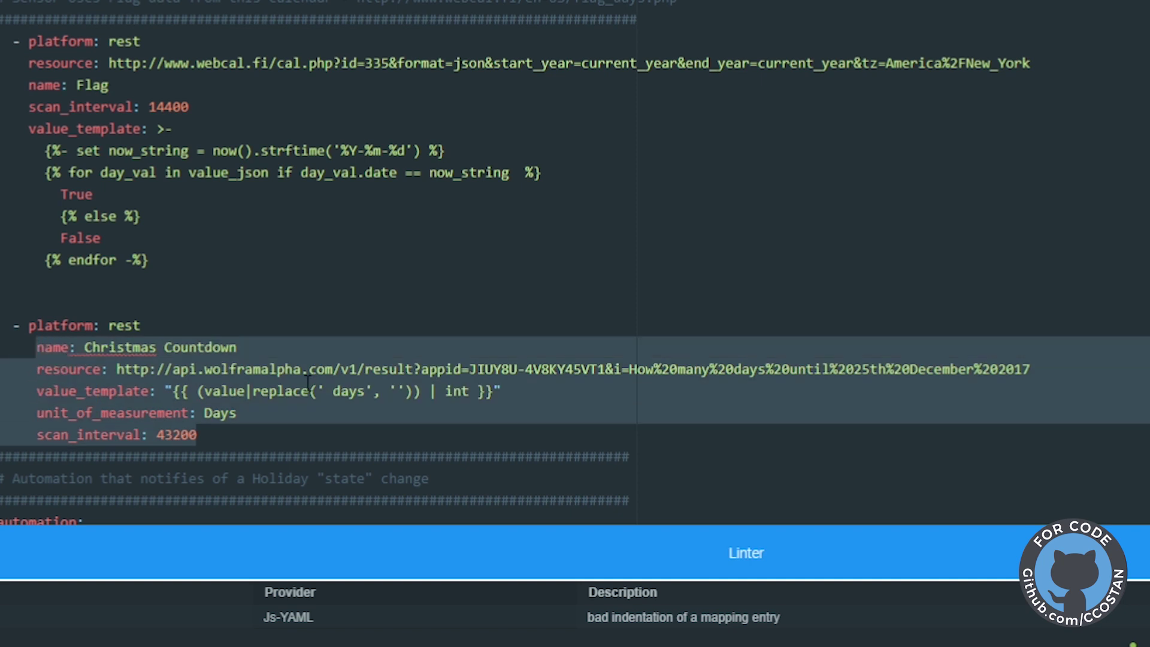
key("shift+Tab")
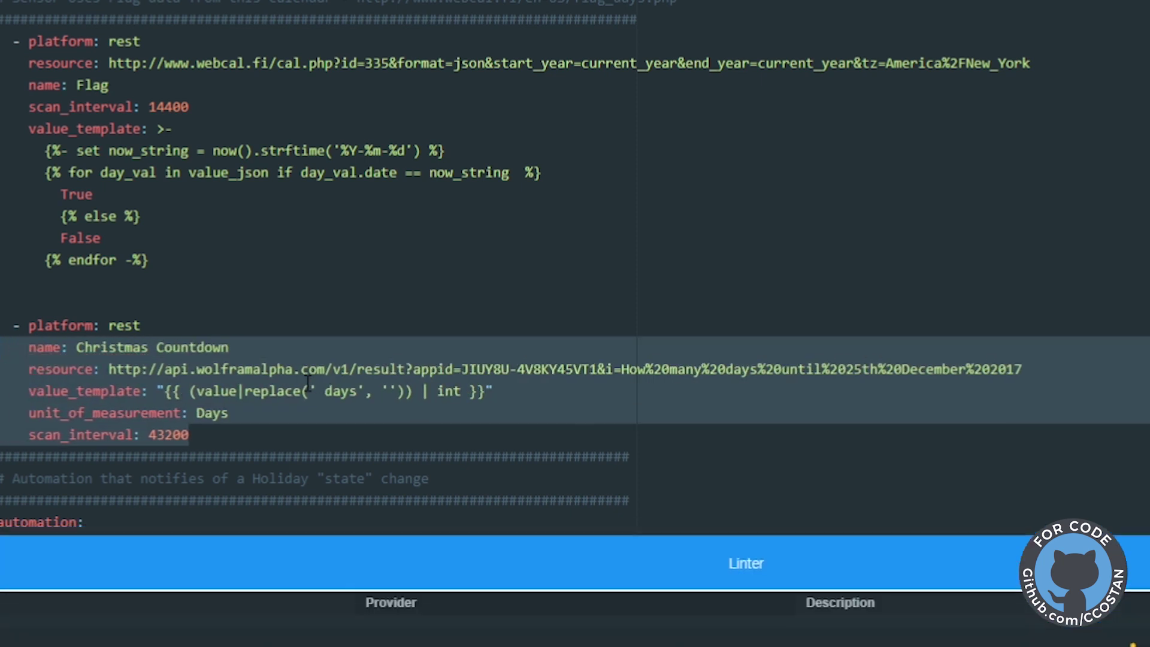
Change the API version in the Christmas Countdown resource URL to v2 and select its appid value.
left_click(350, 369)
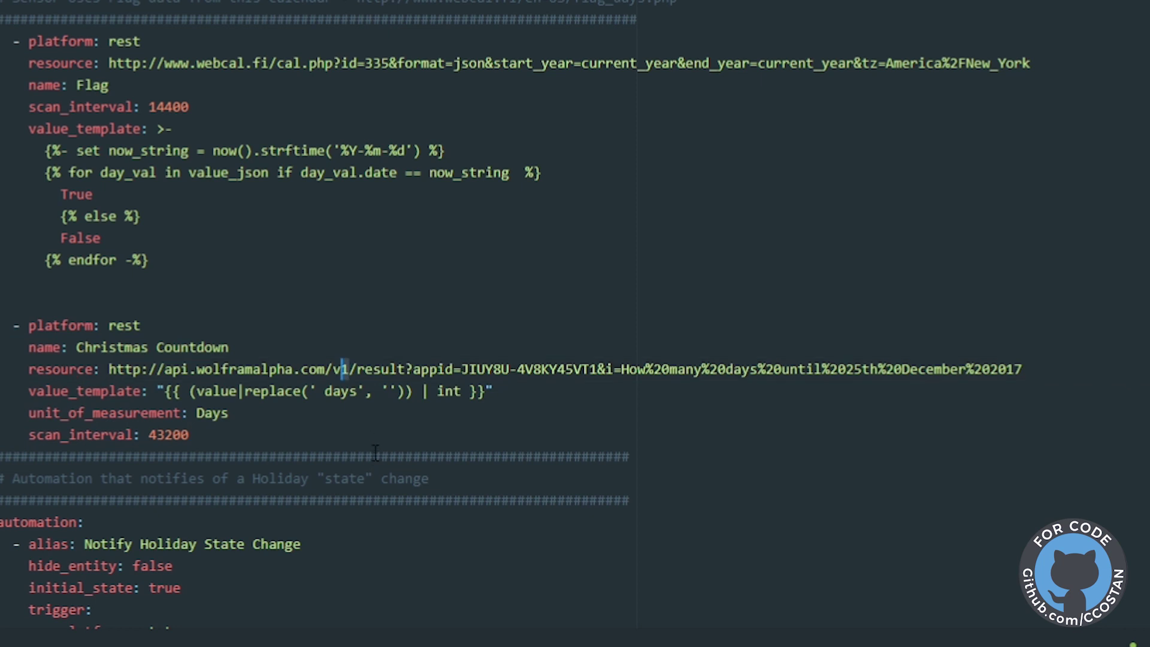
type("2")
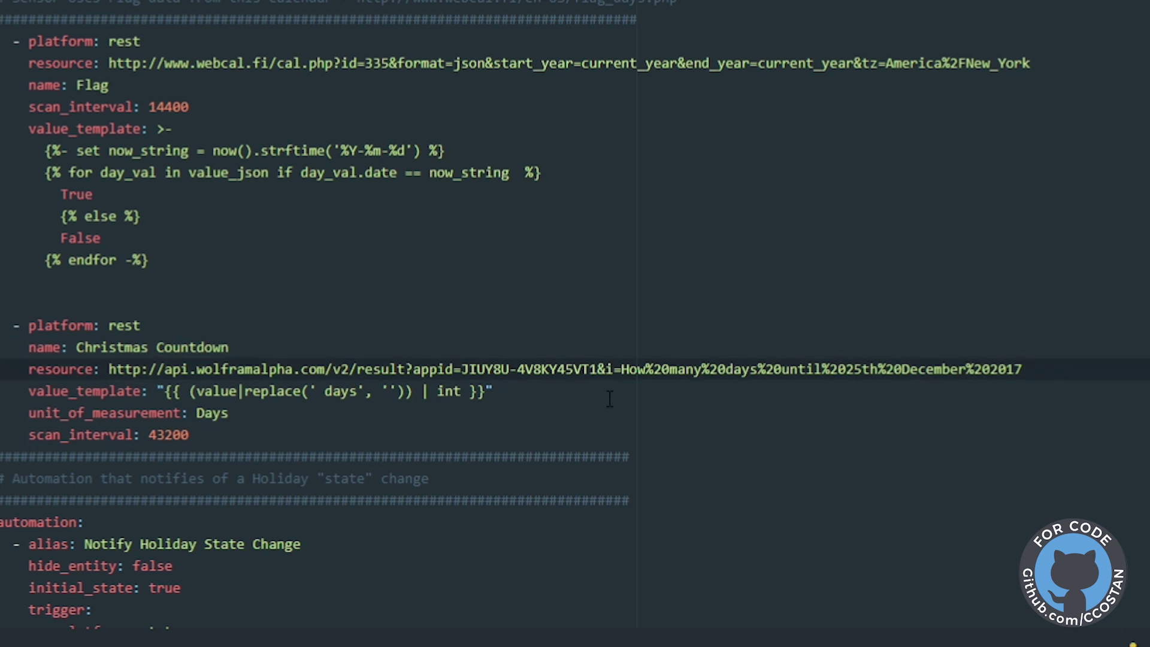
left_click_drag(597, 369, 462, 369)
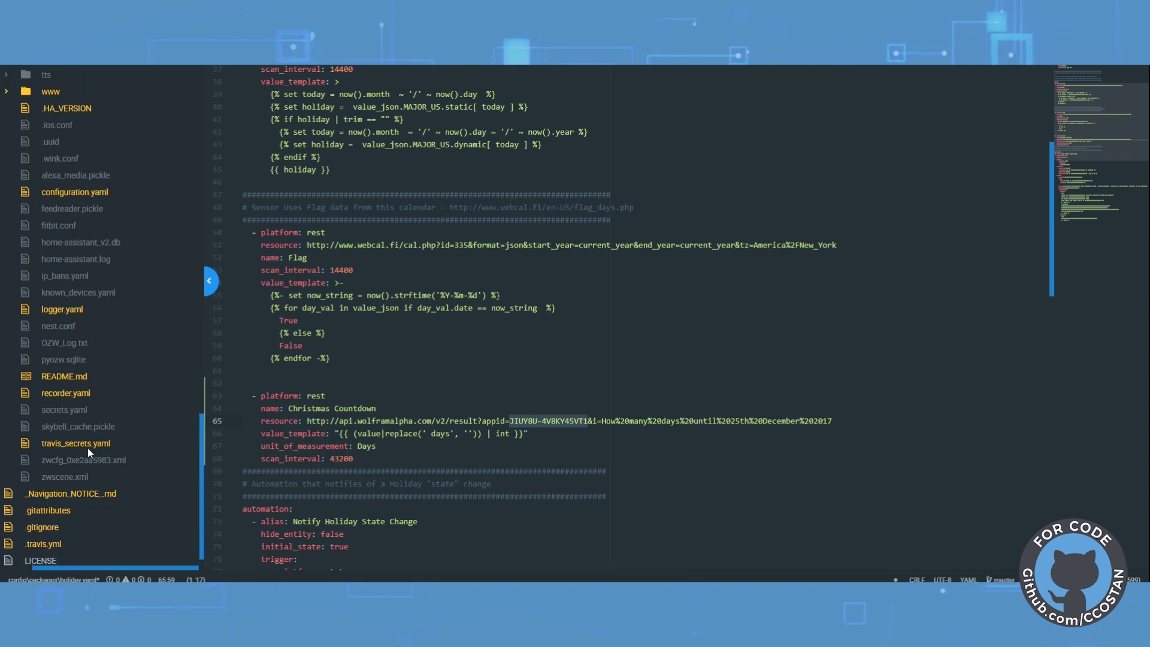
Open travis_secrets.yaml and add an empty wolframalpha_halloween_api entry after the minecraft line.
left_click(90, 442)
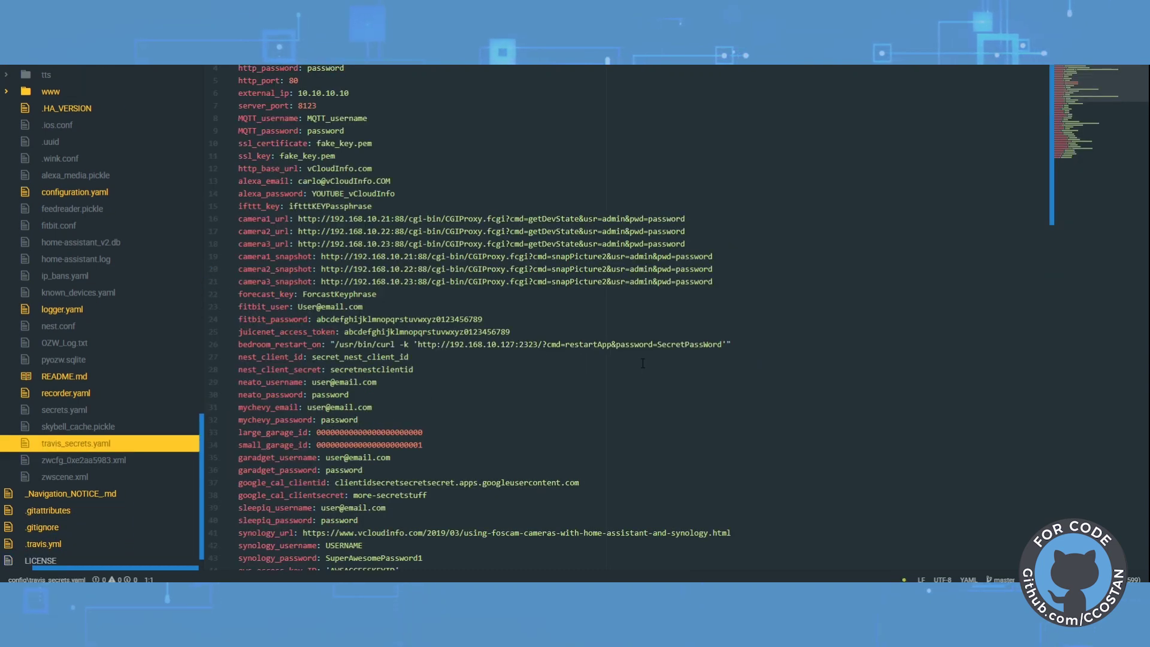
left_click(642, 361)
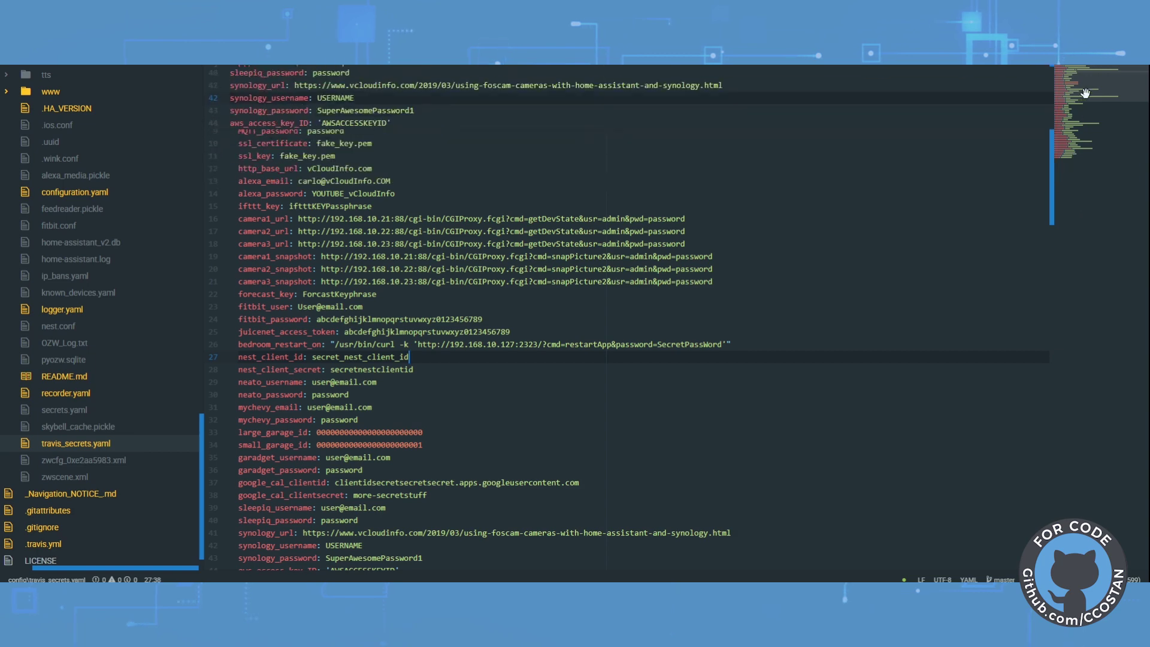
left_click(1085, 92)
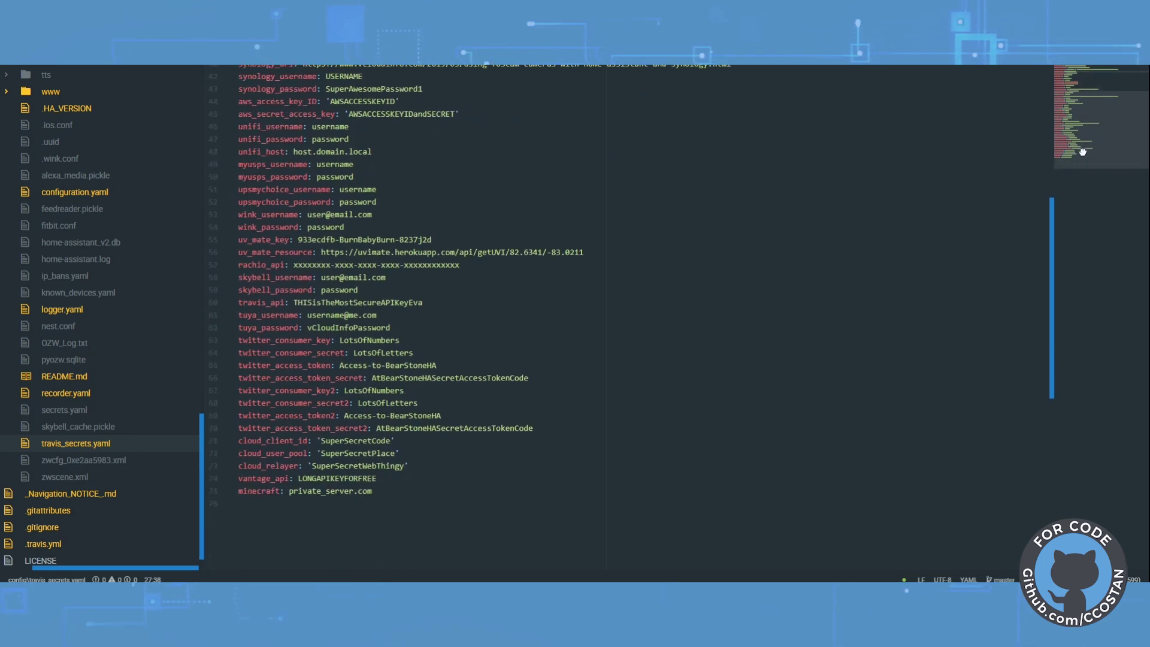
scroll(1082, 152, "down", 1)
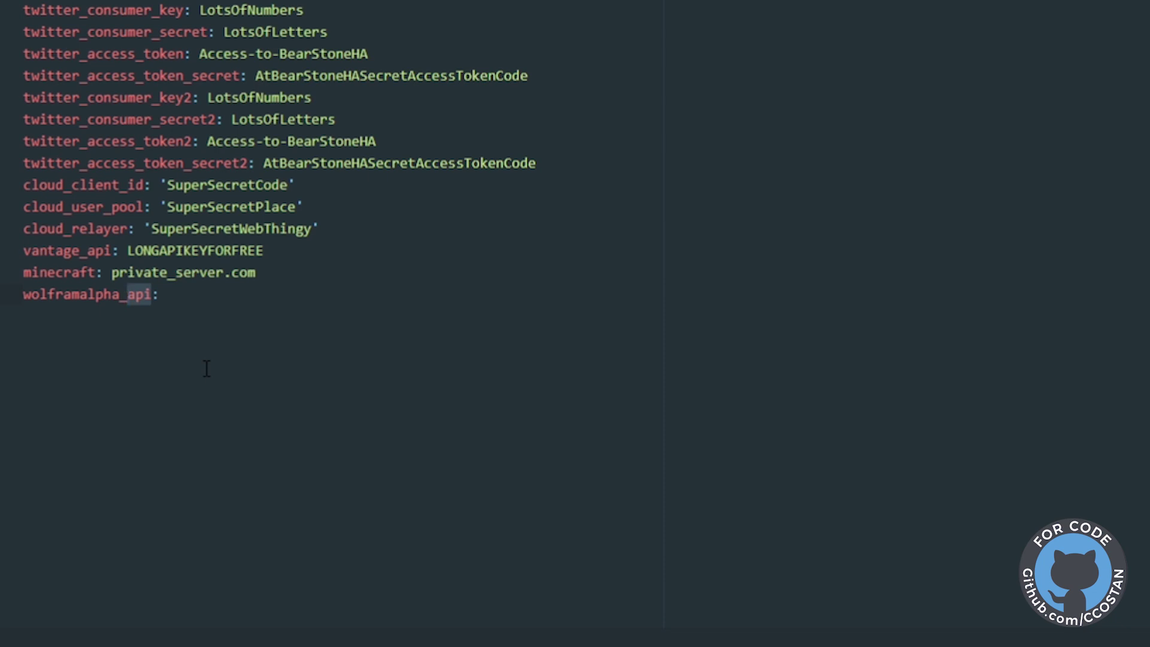
type("halloween")
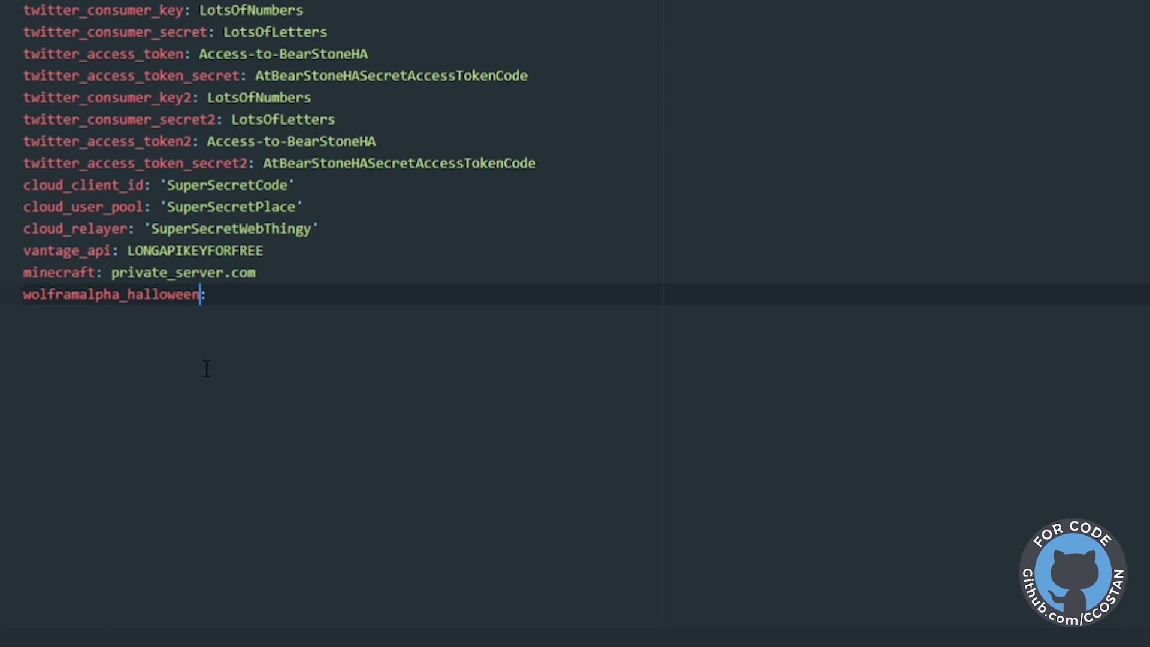
type("_api")
Add empty wolframalpha_xmas_api, wolframalpha_easter_api and wolframalpha_mothersday_api entries below the Halloween entry.
left_click(263, 297)
key("Return")
key("ctrl+v")
type("xmas")
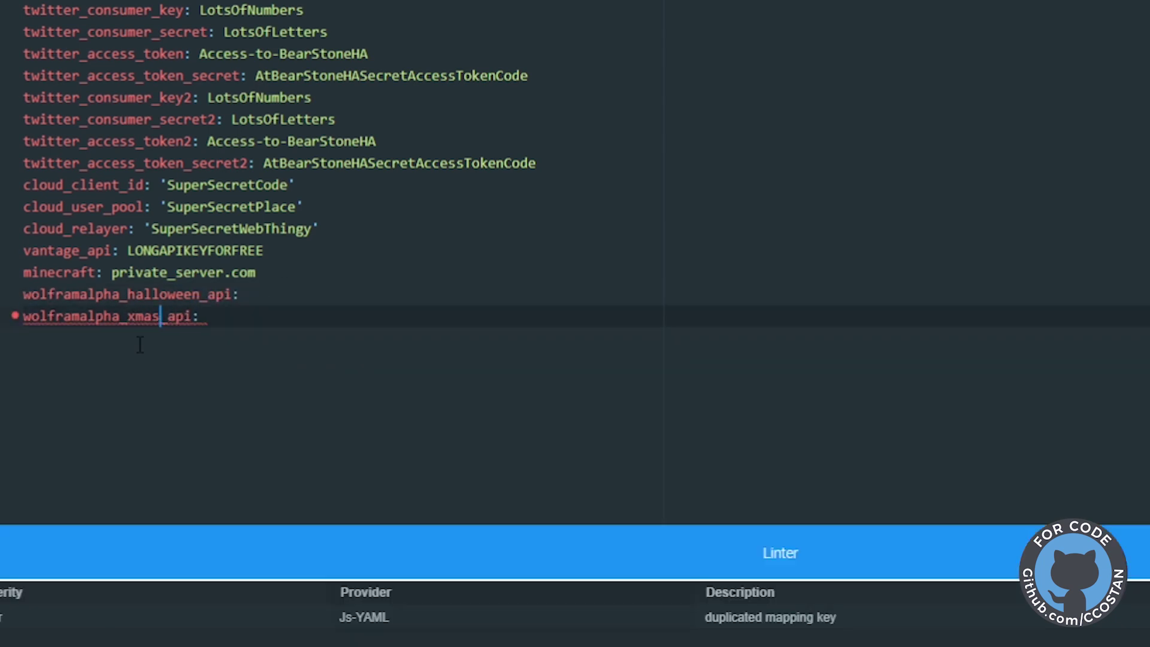
key("Return")
key("ctrl+v")
type("easter")
key("Return")
key("ctrl+v")
type("mothersday")
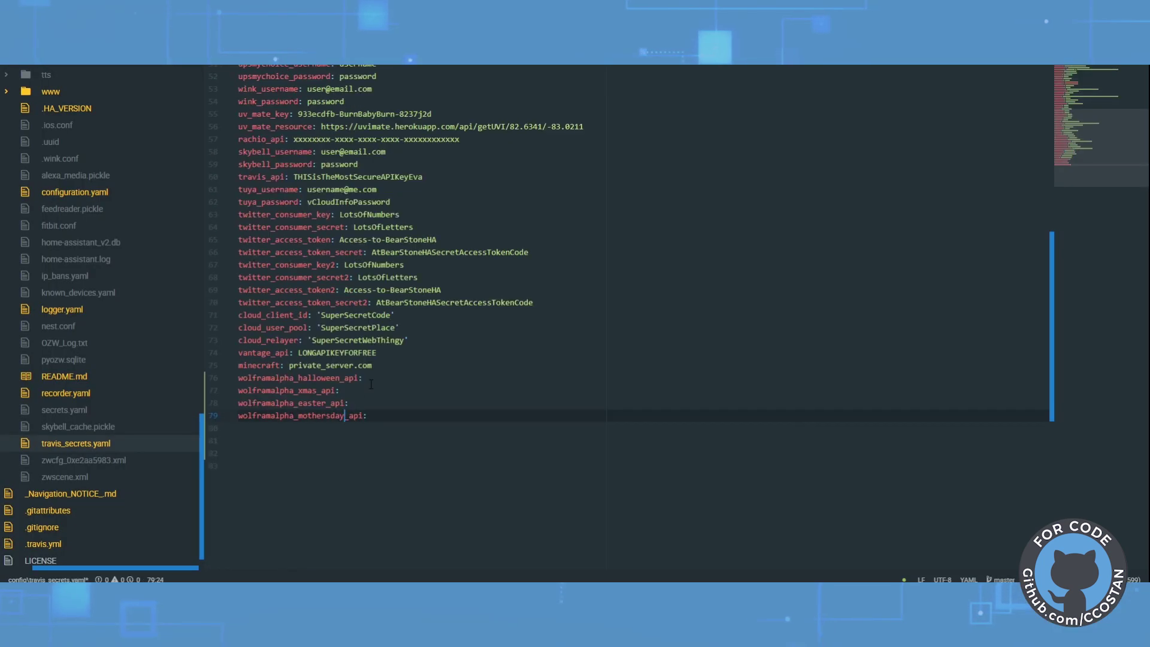
Paste the WolframAlpha query URL with its API key as the wolframalpha_halloween_api value and change its protocol to https.
left_click(411, 379)
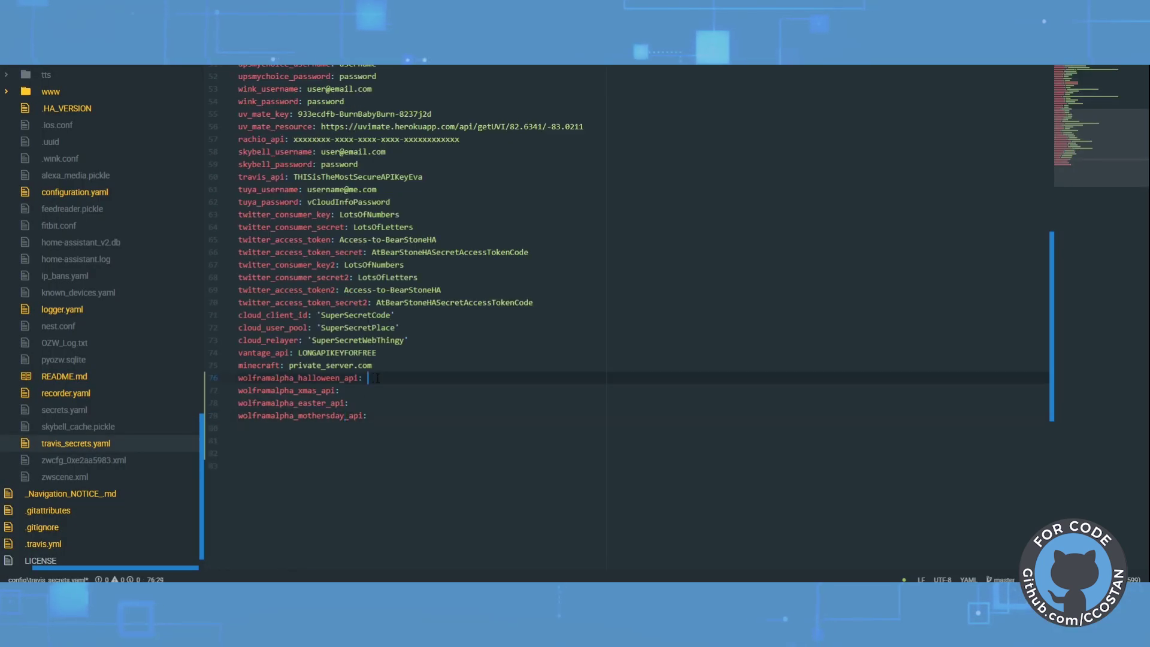
key("ctrl+v")
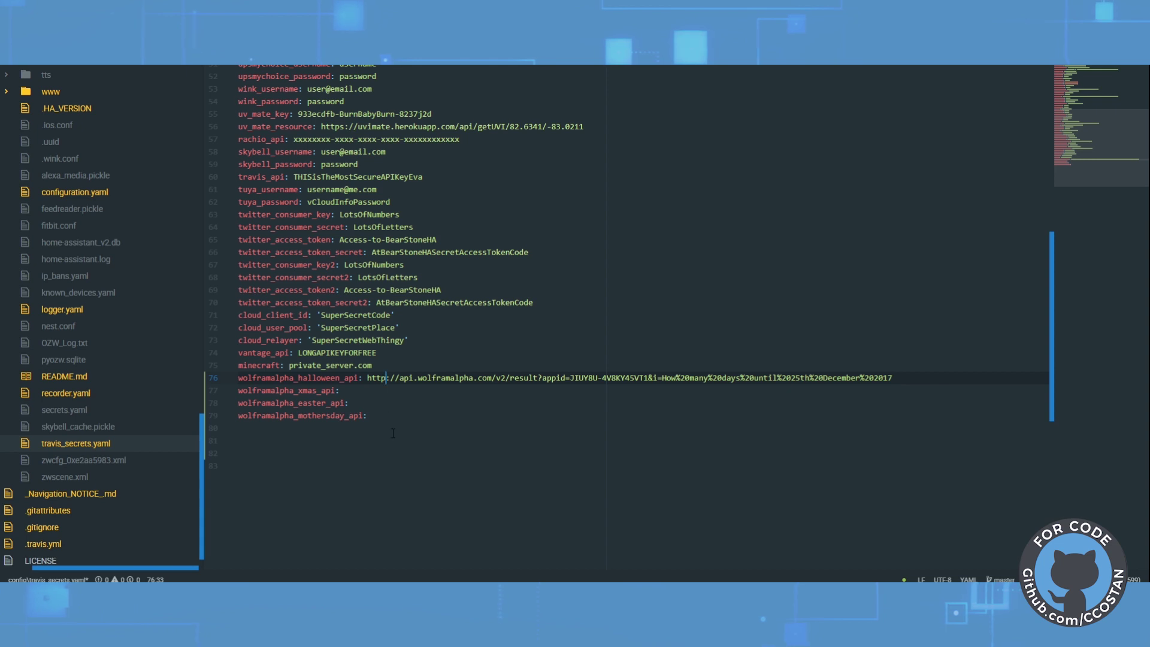
left_click(385, 378)
type("s")
left_click(424, 425)
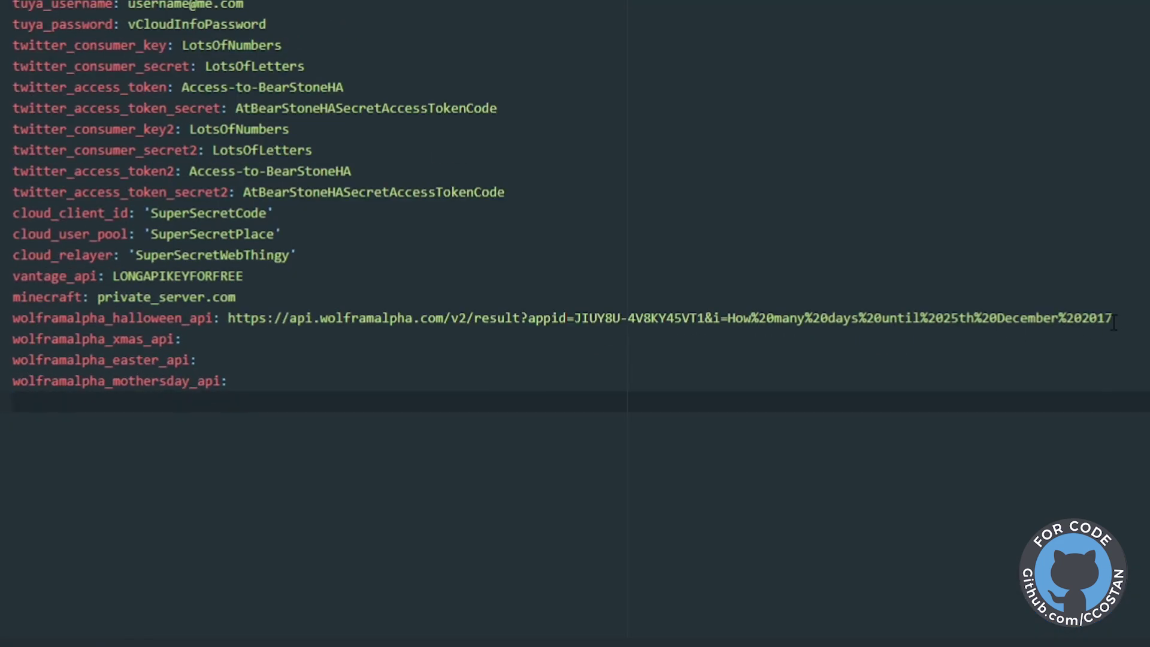
End the Halloween URL's query with halloween and copy the URL with its API key into the xmas, easter and mothersday entries.
left_click_drag(1114, 318, 949, 323)
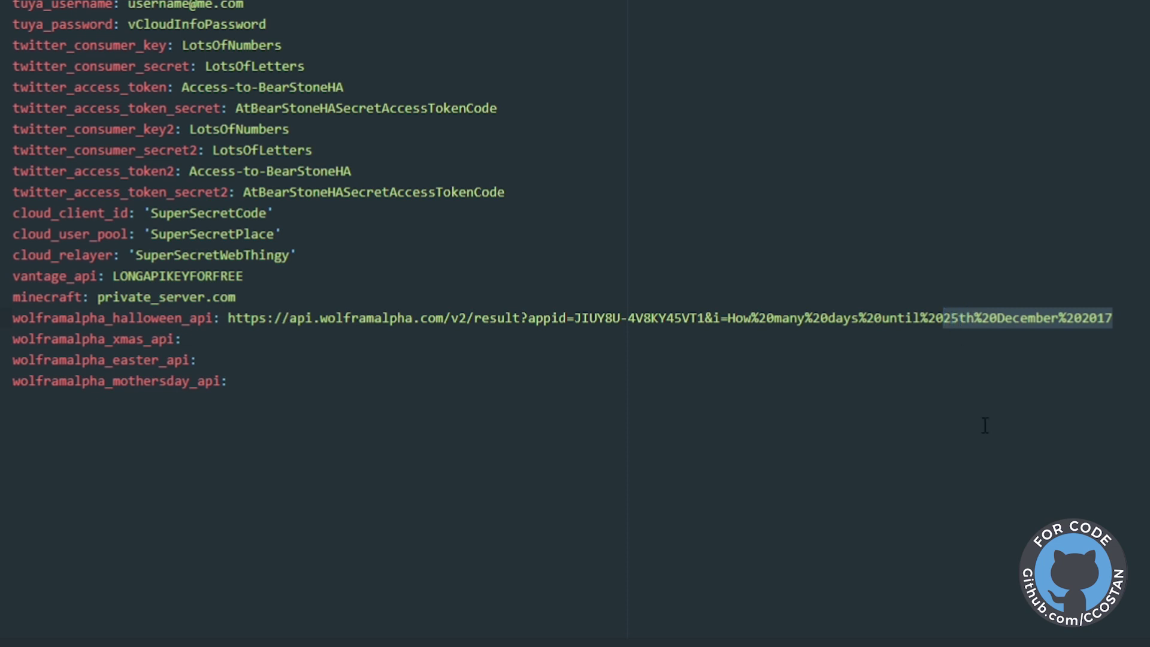
type("halloween")
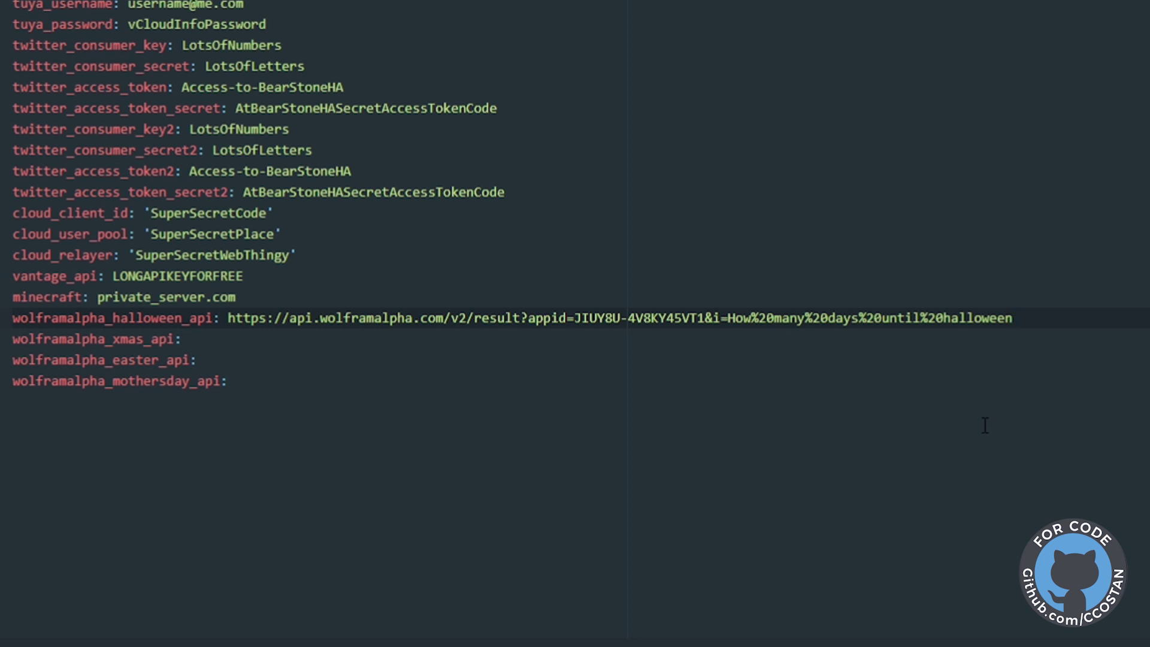
left_click_drag(1012, 318, 227, 318)
key("ctrl+c")
left_click(181, 339)
key("ctrl+v")
key("Down")
key("ctrl+v")
key("Down")
key("ctrl+v")
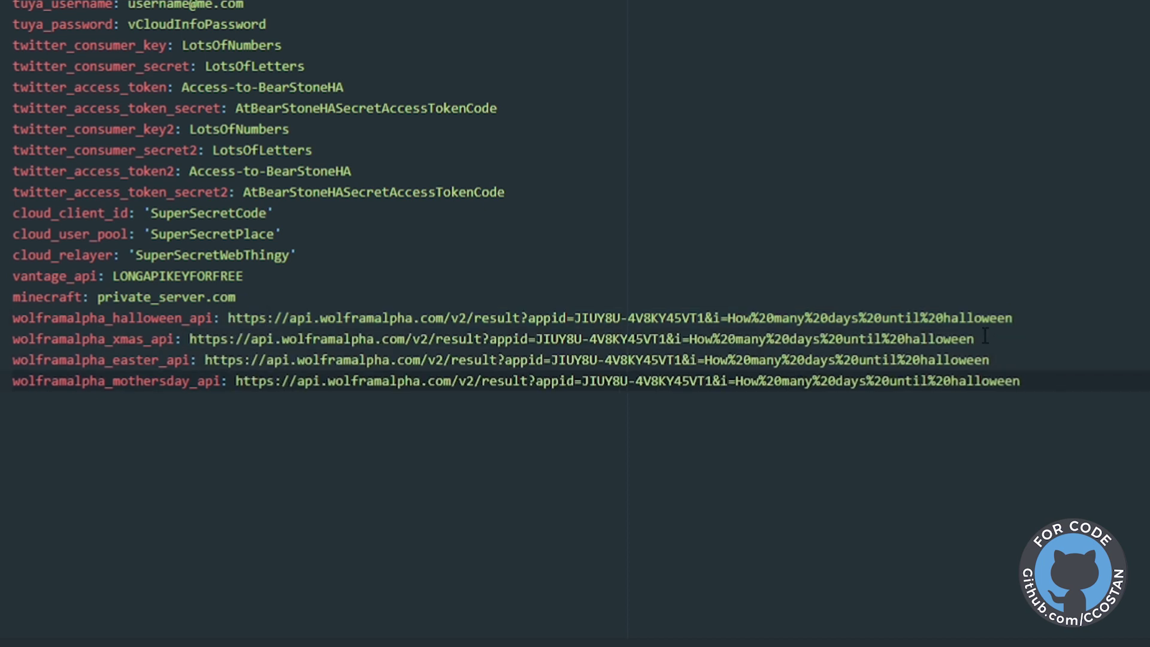
Change the query endings of the xmas, easter and mothersday URLs to christmas, easter and mothers%20day.
double_click(952, 339)
type("christmas")
left_click_drag(989, 359, 923, 359)
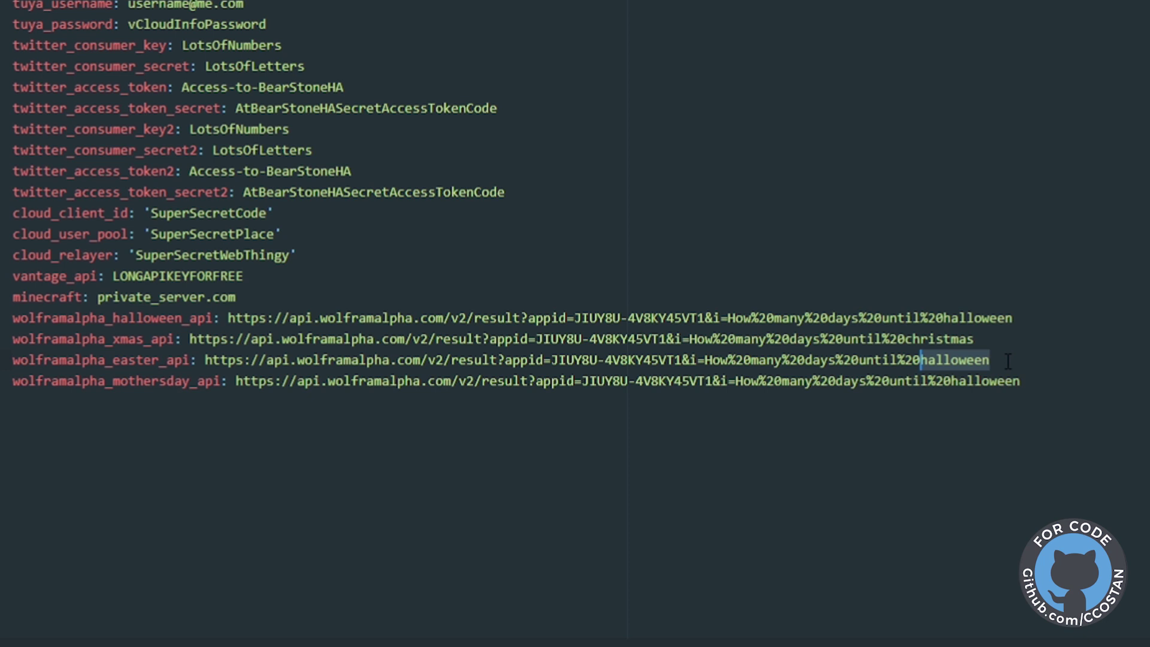
type("easter")
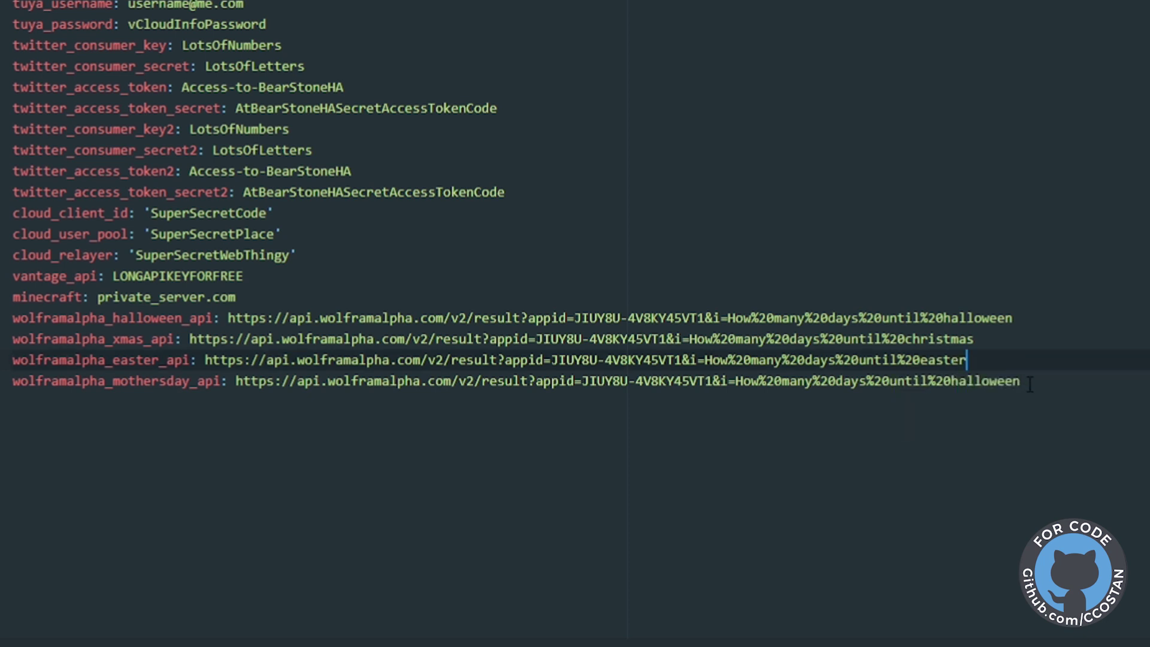
left_click_drag(1029, 385, 954, 388)
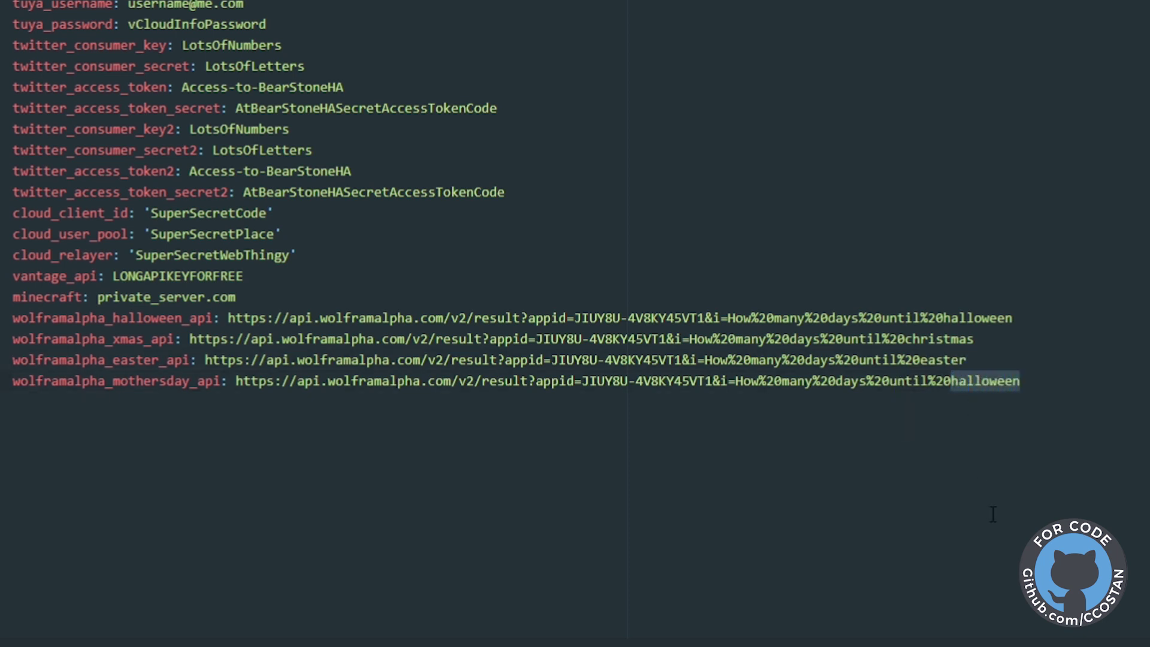
type("mothers")
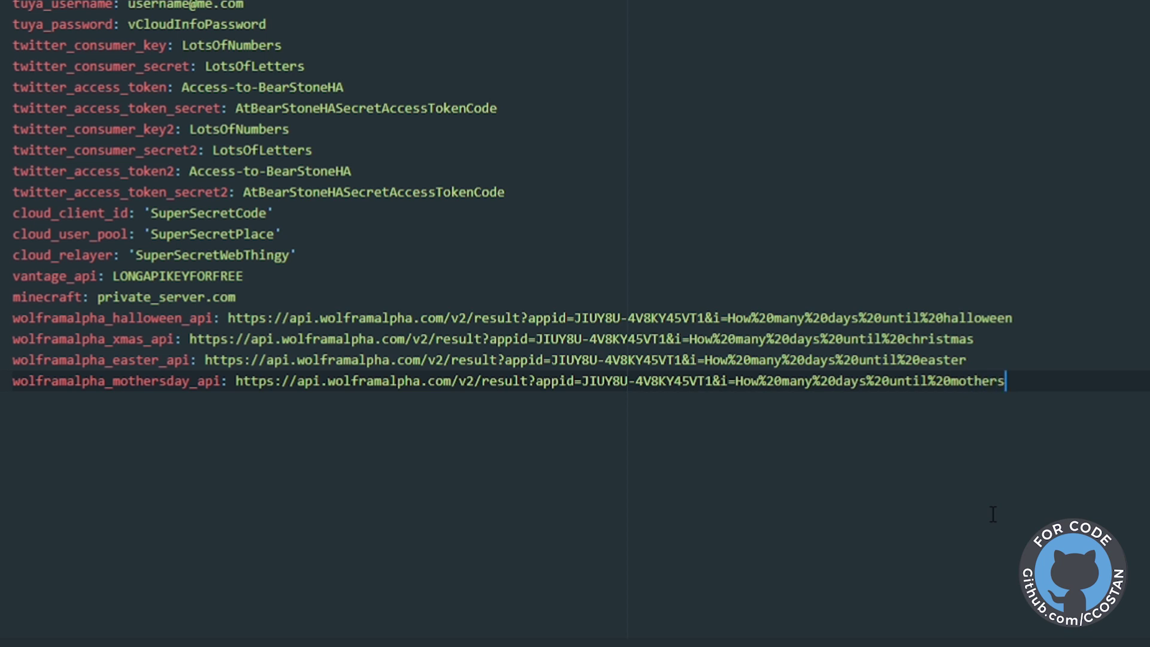
type("%20day")
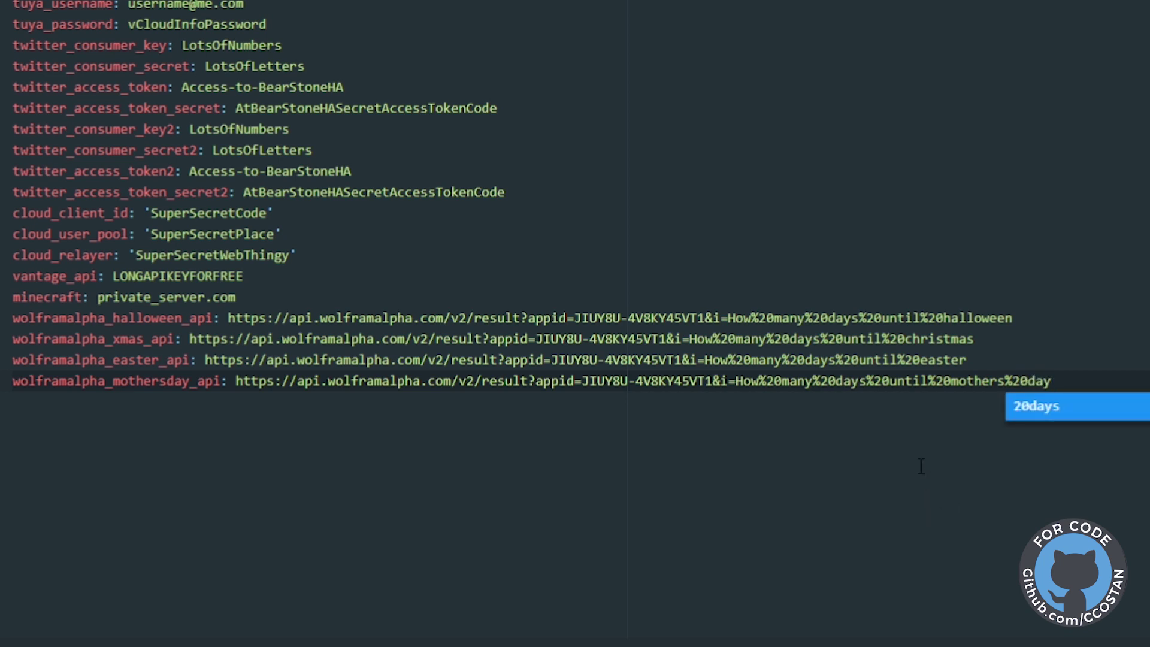
left_click(921, 466)
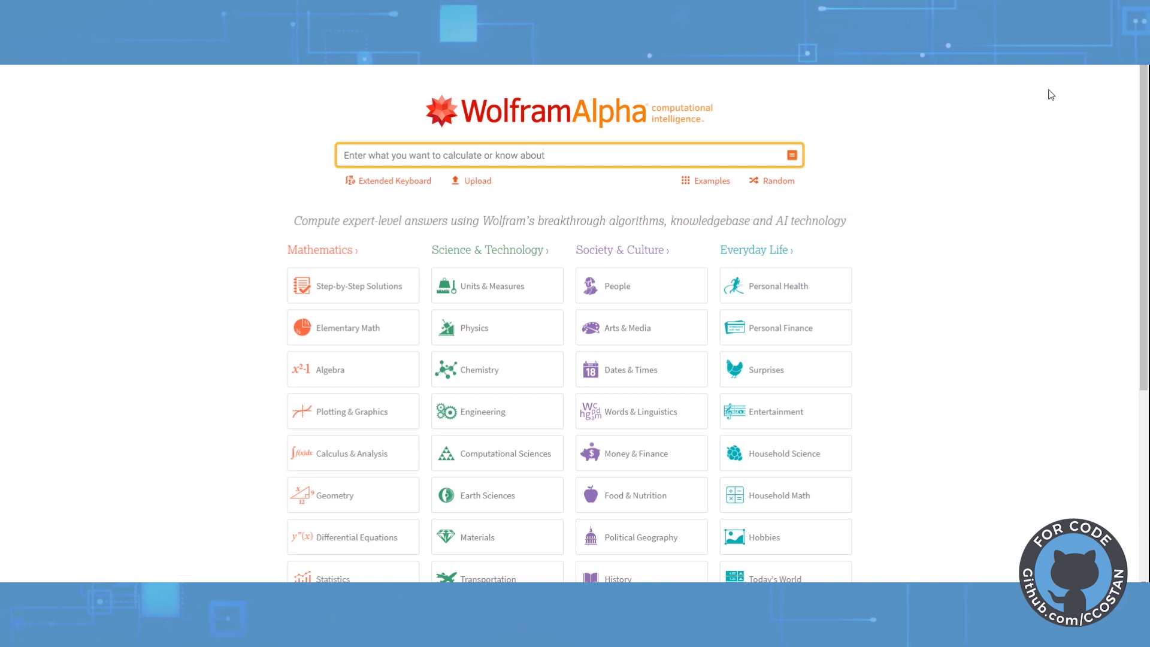
Look up the HomeAssistant app's AppID under My Apps (API) on the WolframAlpha site and close its details without changes.
left_click(1078, 51)
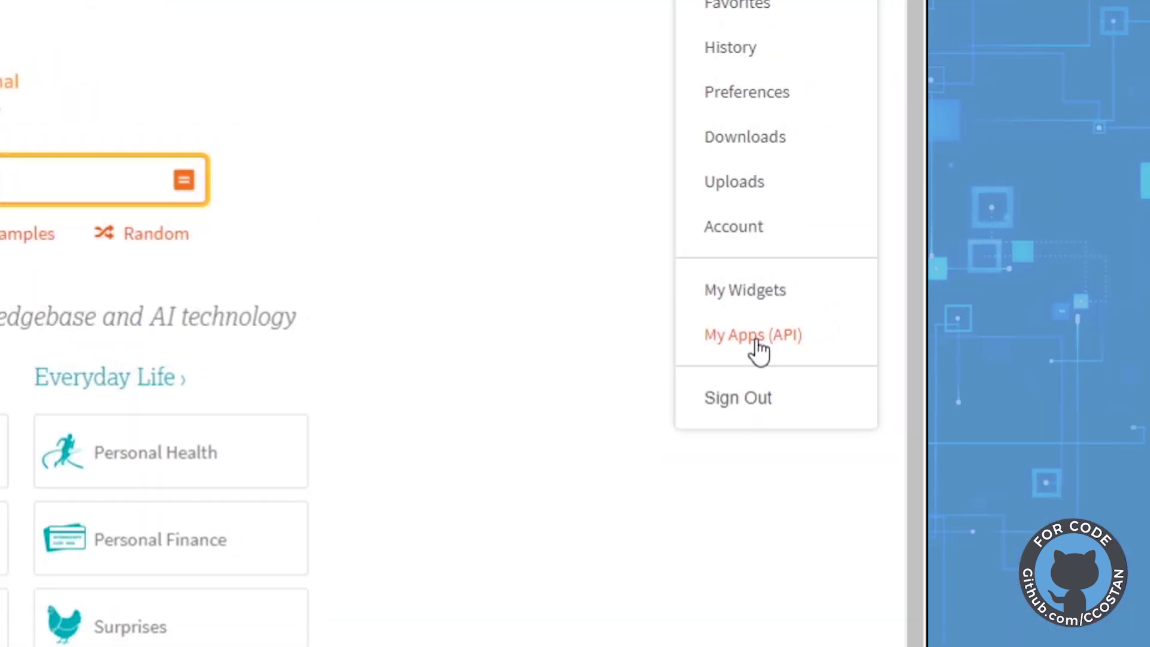
left_click(801, 347)
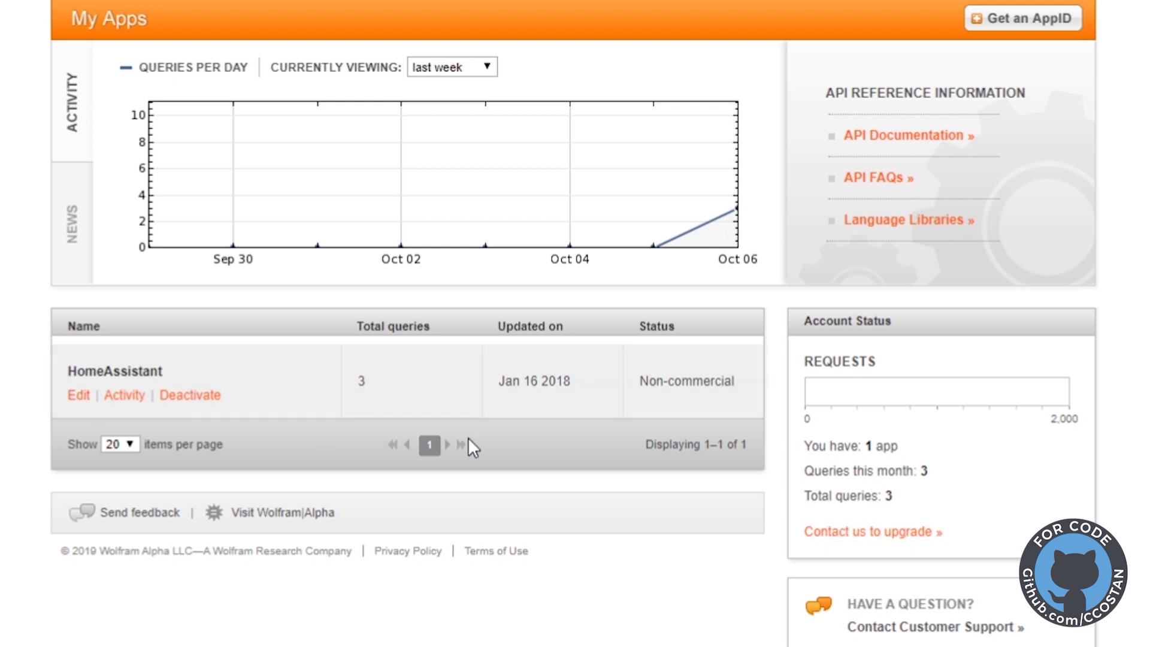
left_click(78, 395)
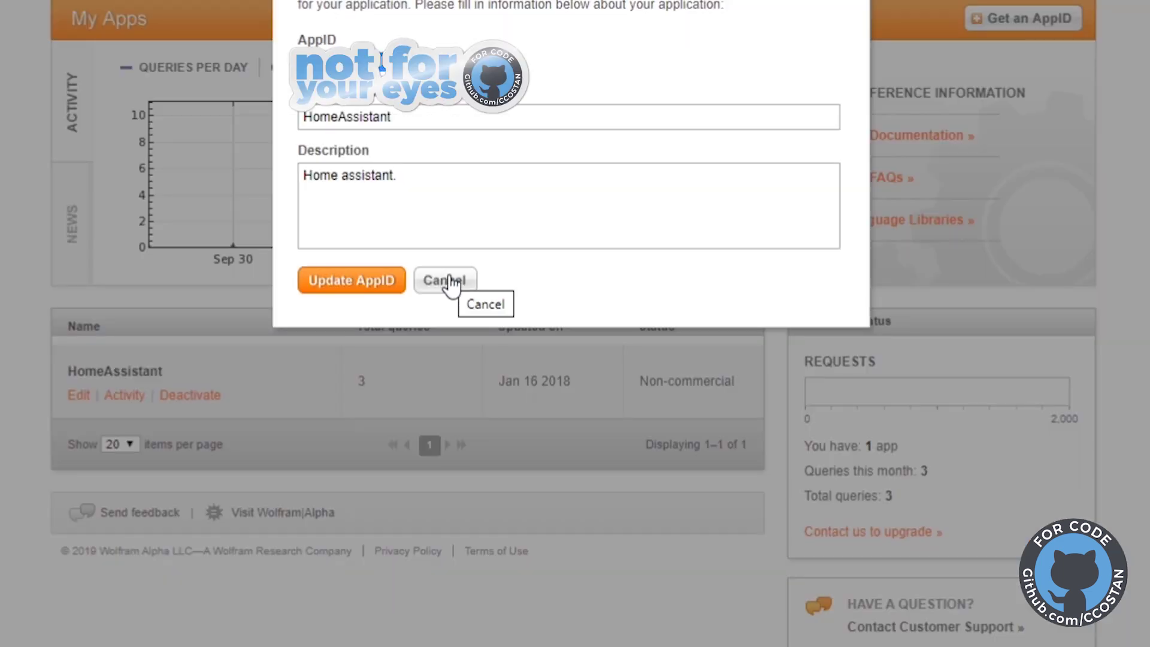
left_click(451, 282)
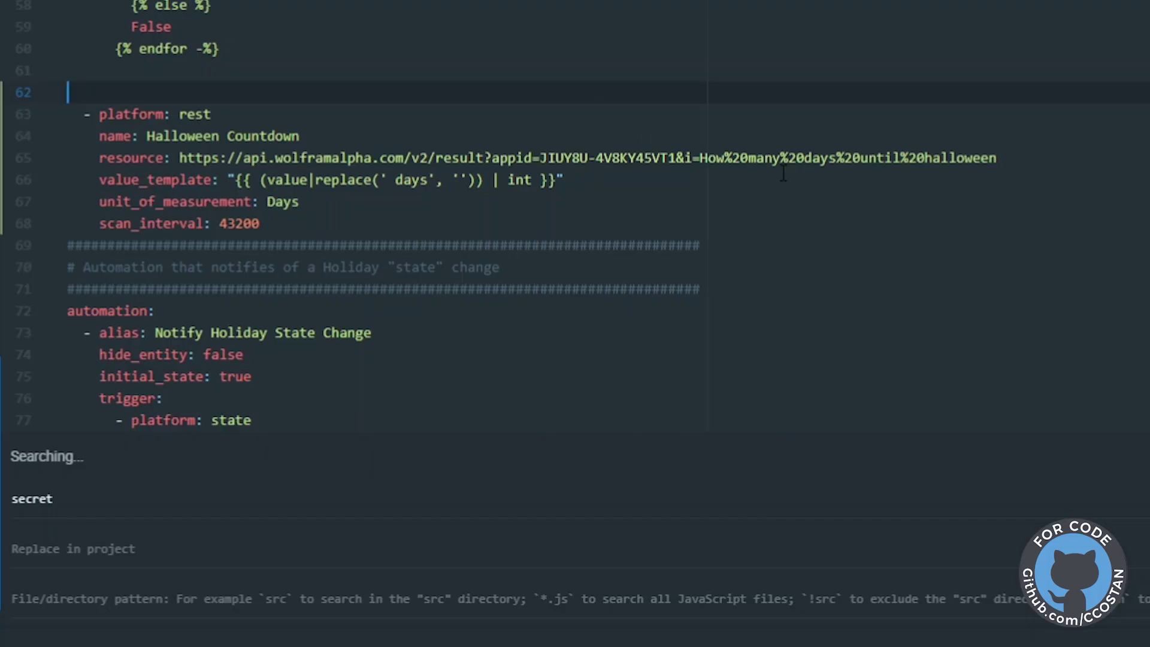
Replace the Halloween Countdown sensor's resource URL with !secret wolframalpha_halloween_api, copying the entry name from the secrets file.
left_click_drag(1011, 159, 628, 157)
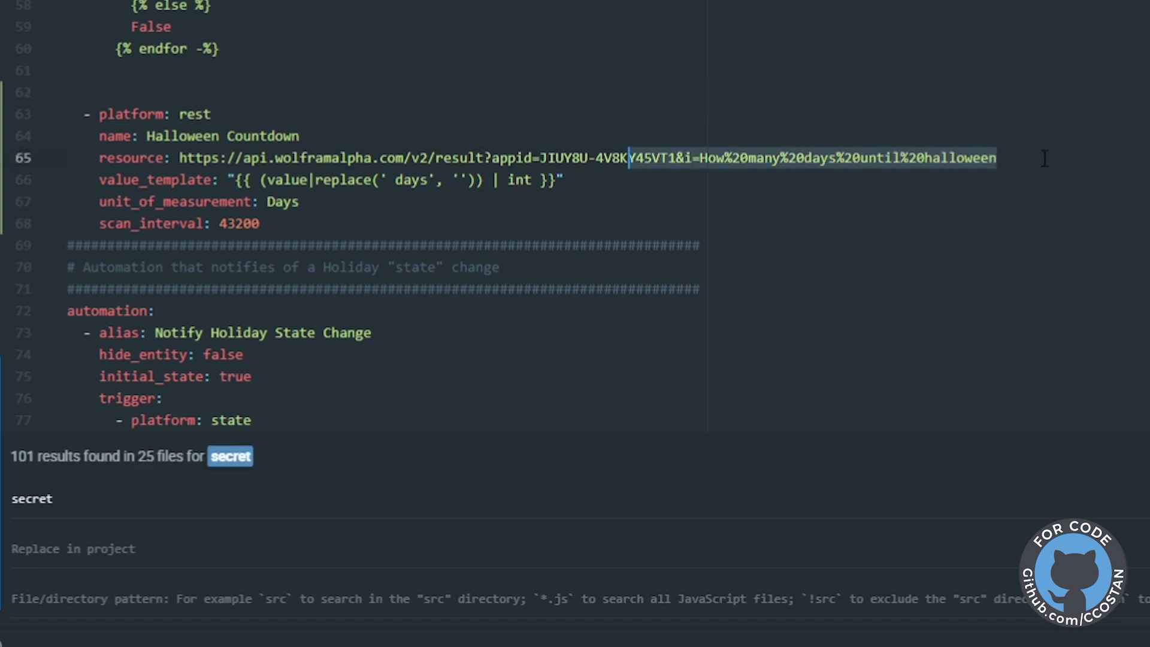
left_click_drag(1043, 157, 181, 159)
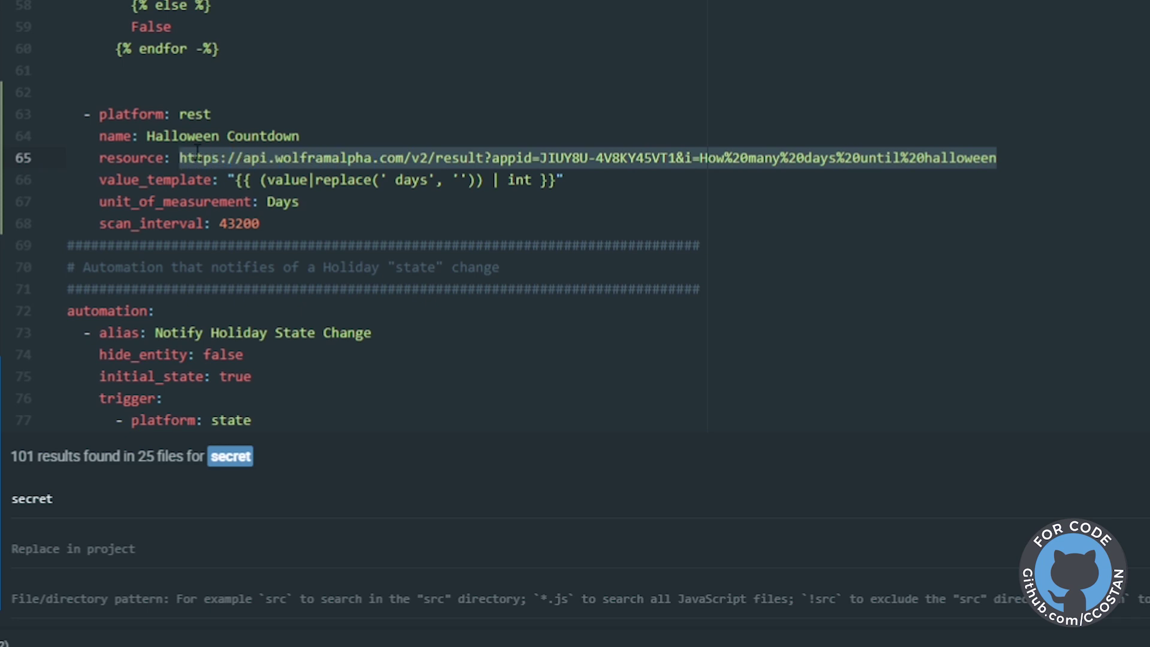
key("BackSpace")
type("!secret")
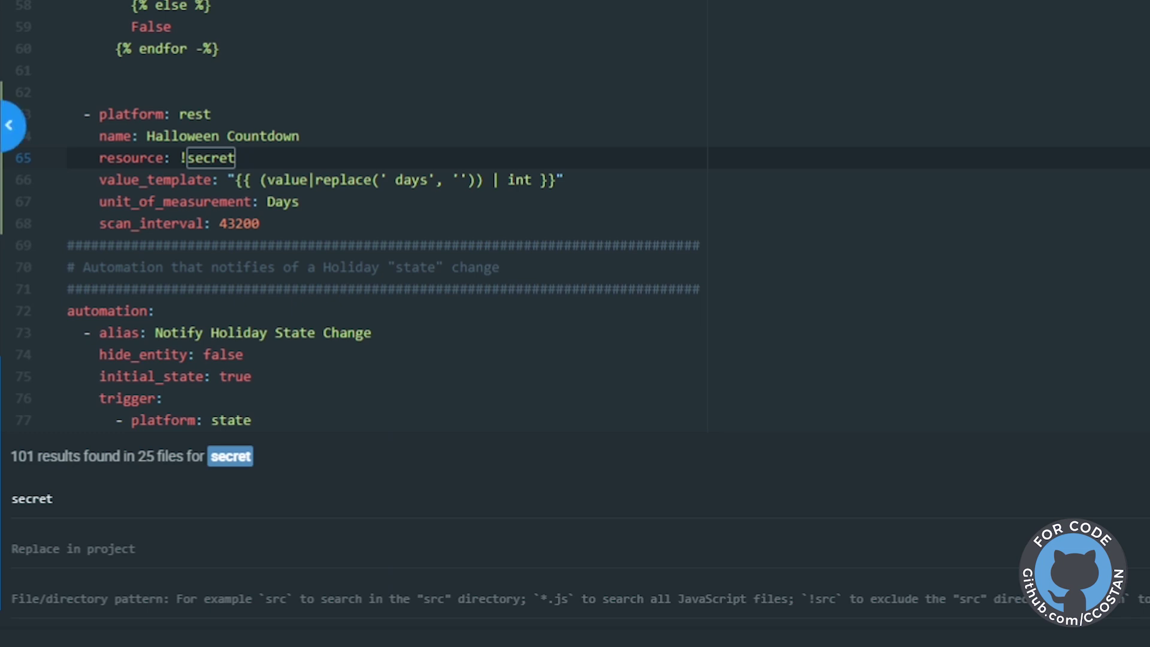
key("ctrl+Tab")
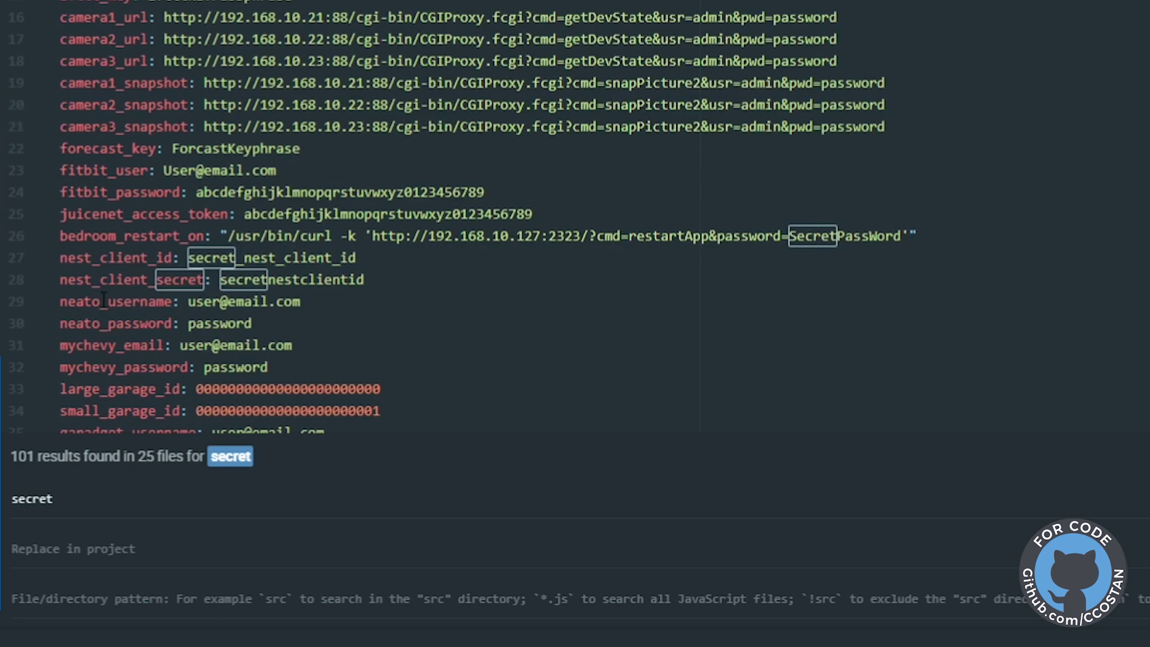
scroll(621, 74, "down", 15)
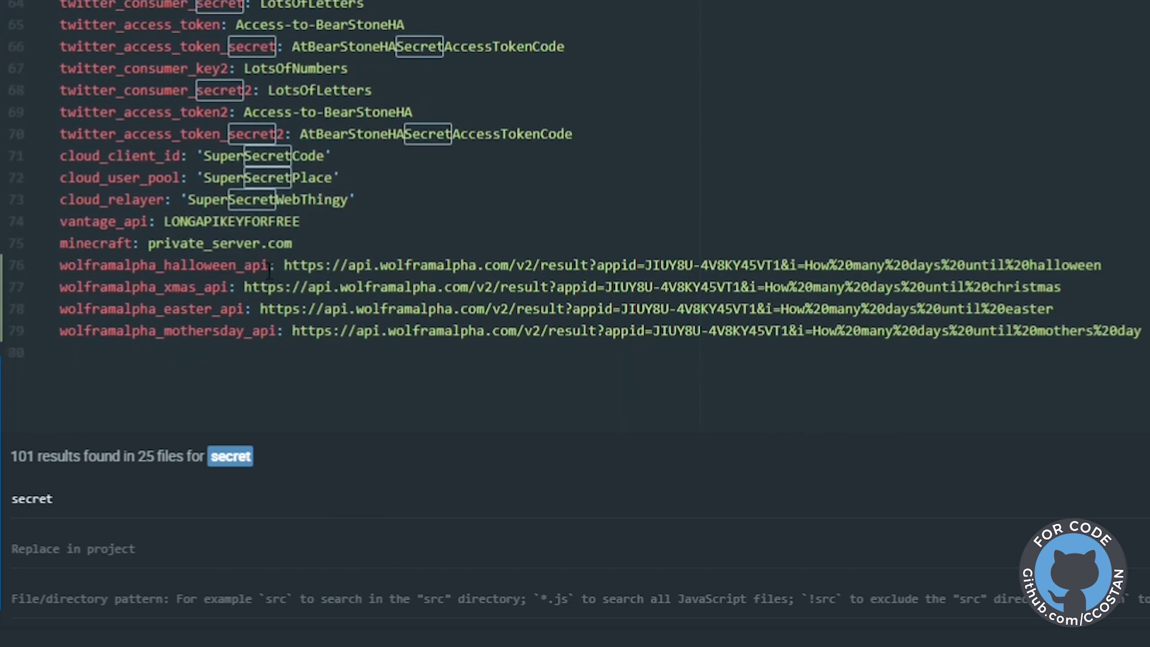
left_click_drag(268, 265, 69, 269)
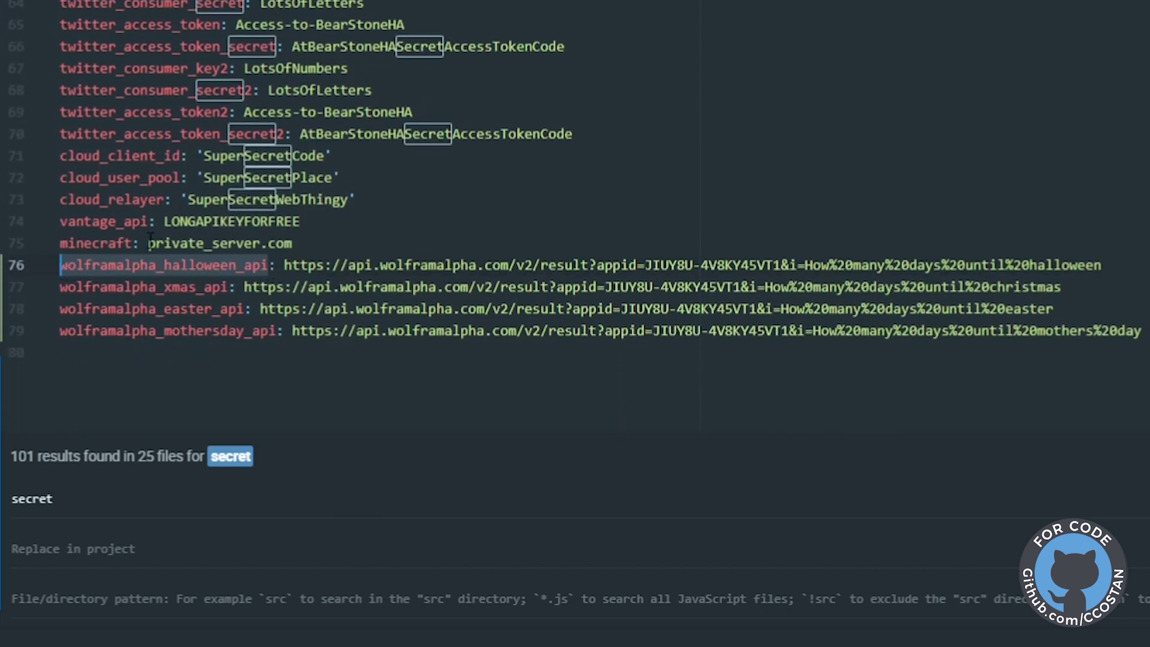
key("ctrl+Tab")
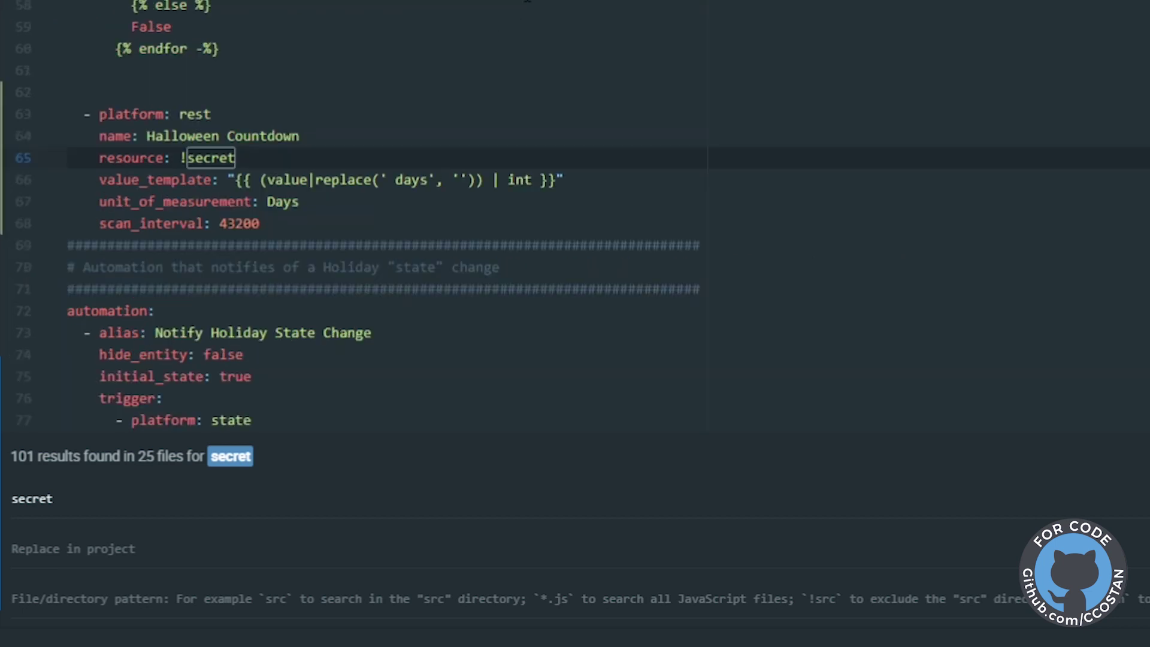
key("ctrl+v")
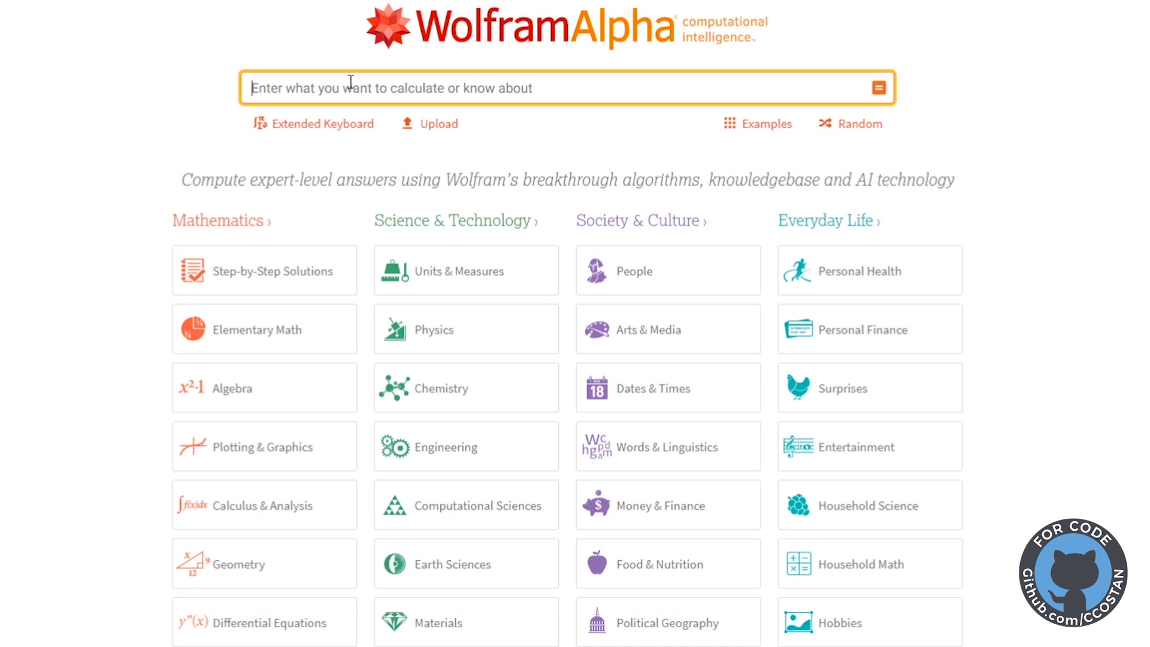
Ask WolframAlpha "how many days until halloween".
type("how many")
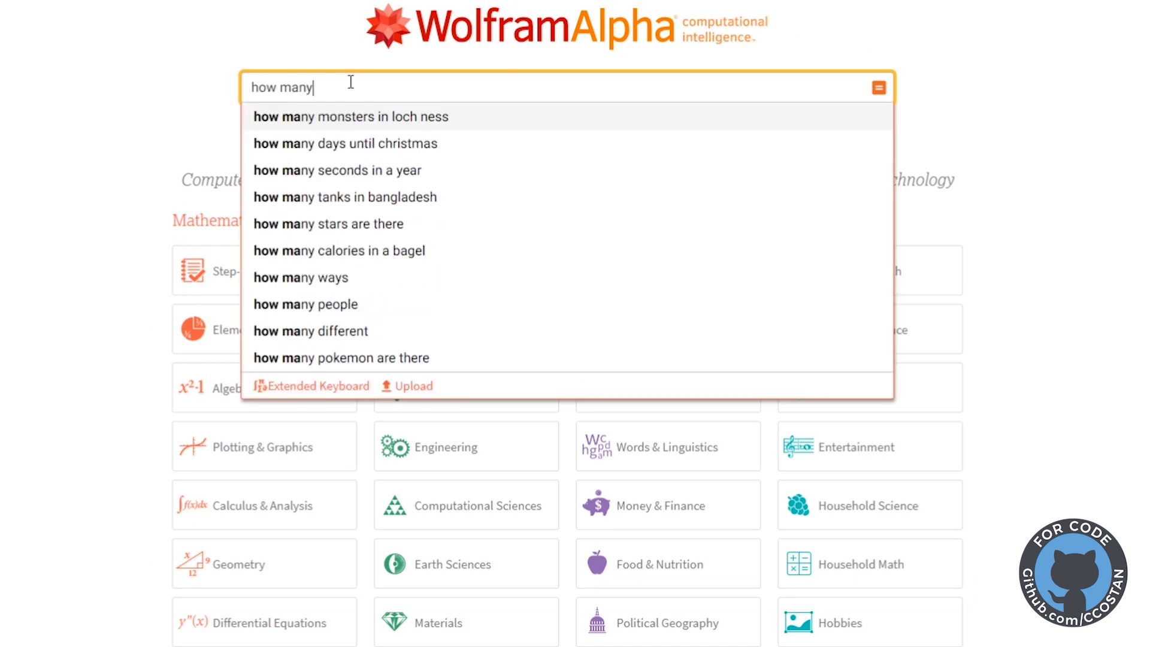
type(" days until halloween")
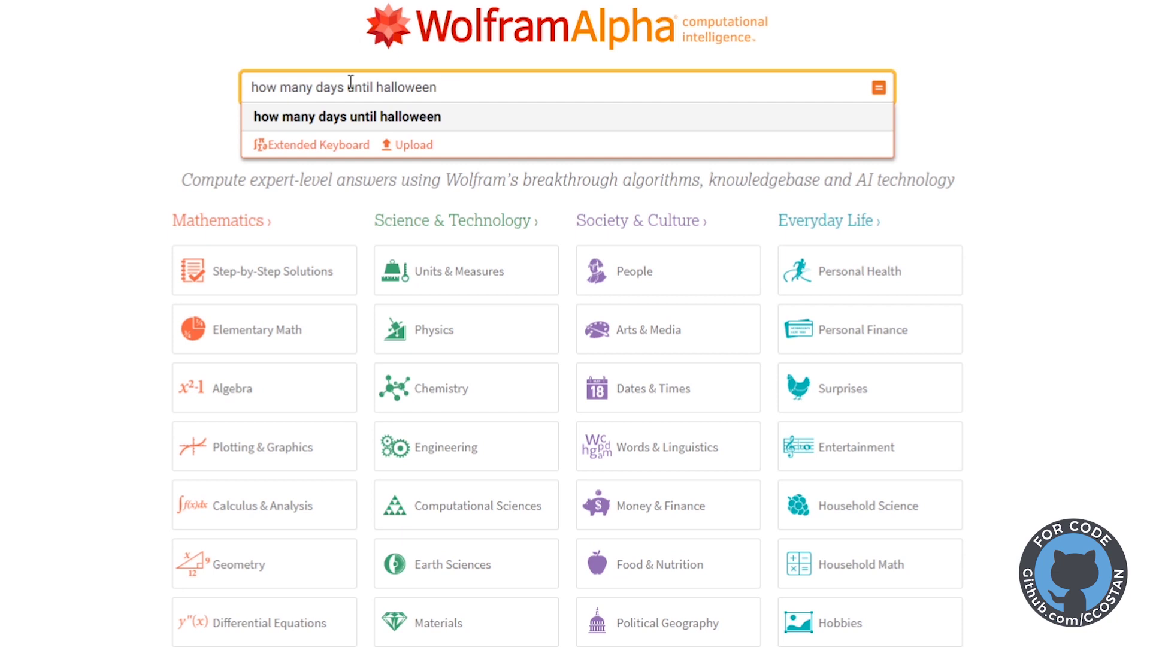
key("Return")
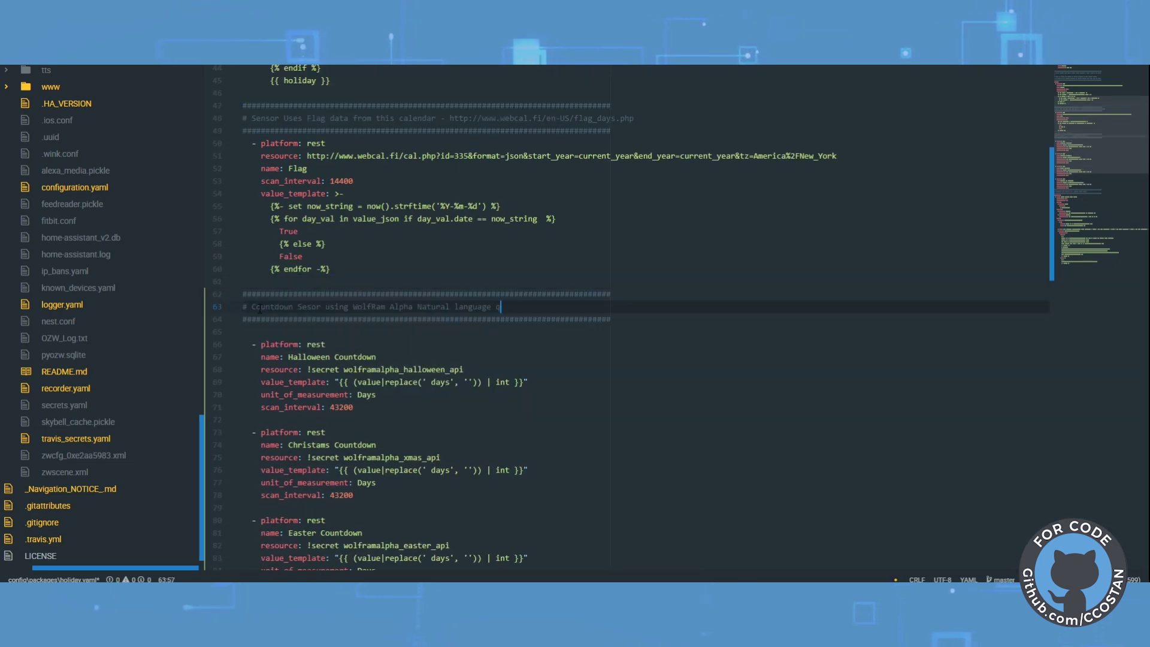
Complete the countdown section's comment with the word queries and save holiday.yaml.
type("ueries")
left_click(252, 344)
scroll(573, 279, "down", 5)
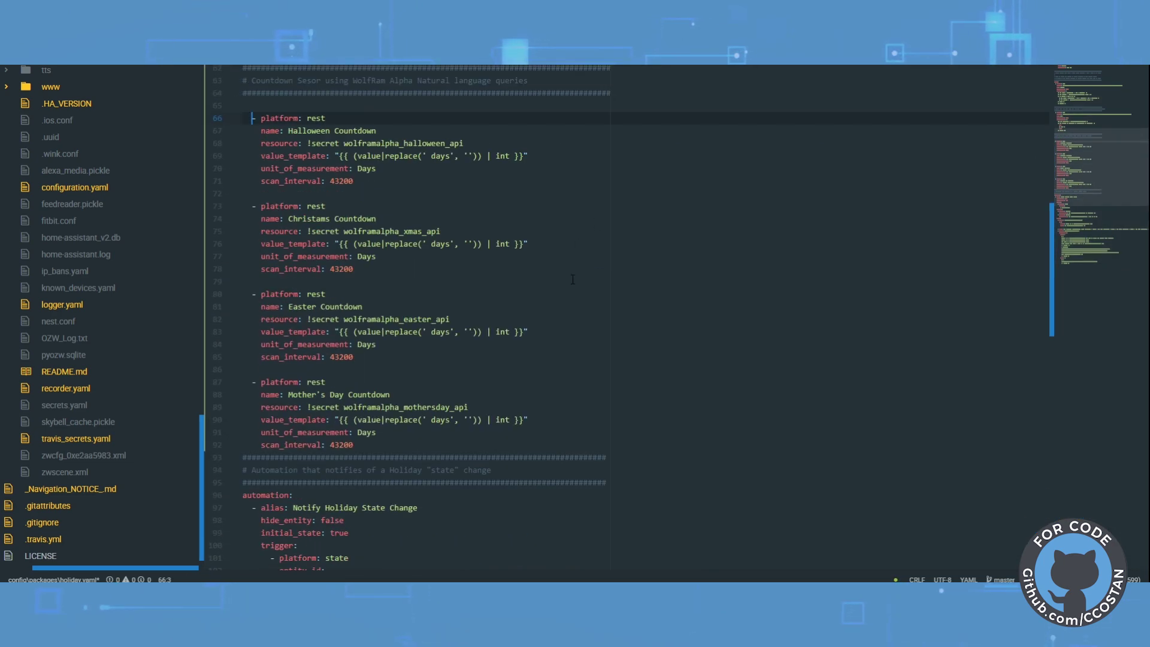
key("ctrl+s")
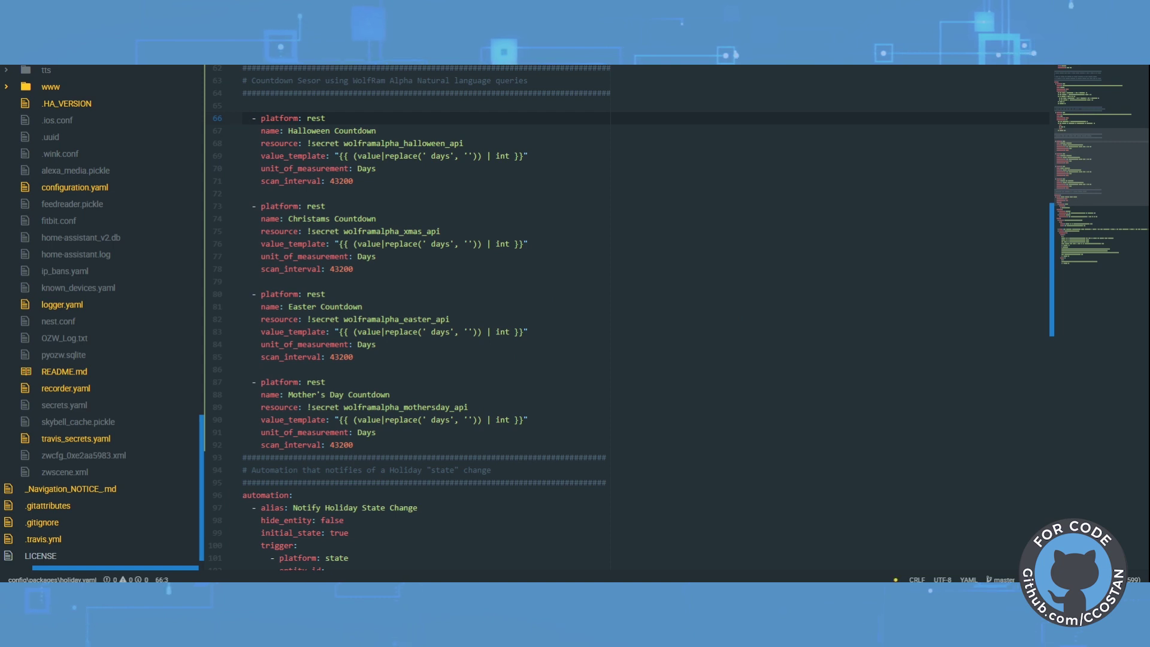
Switch to the SSH terminal, reconnect to the server, and run ./hassuser followed by ./gitupdate.sh.
key("alt+Tab")
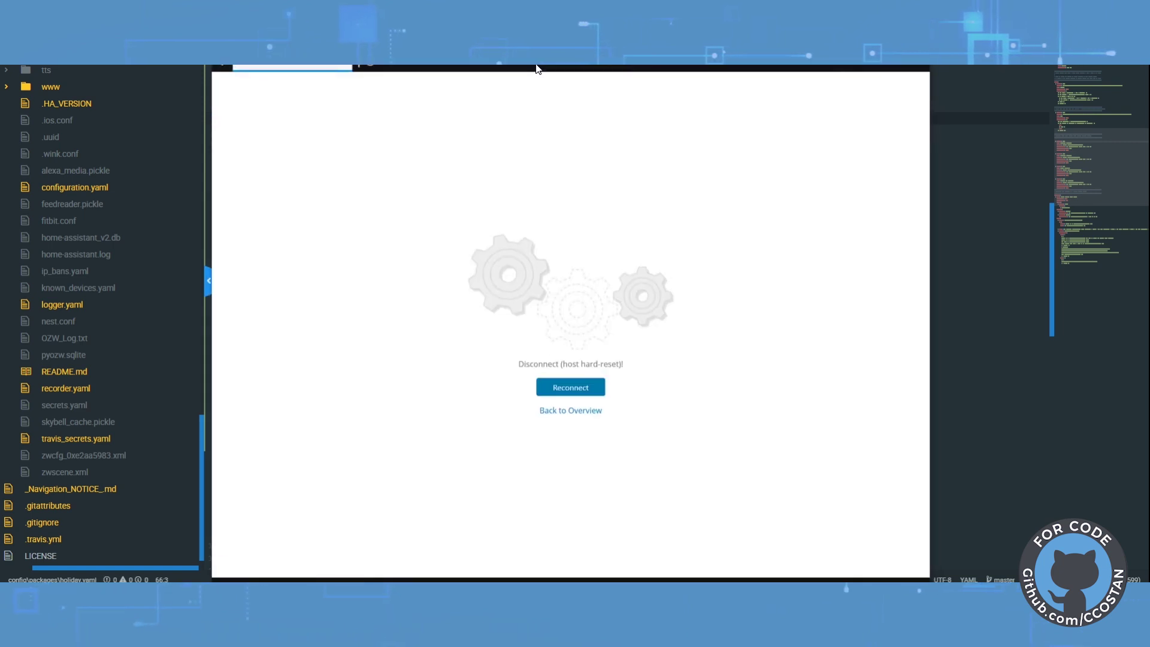
left_click(580, 389)
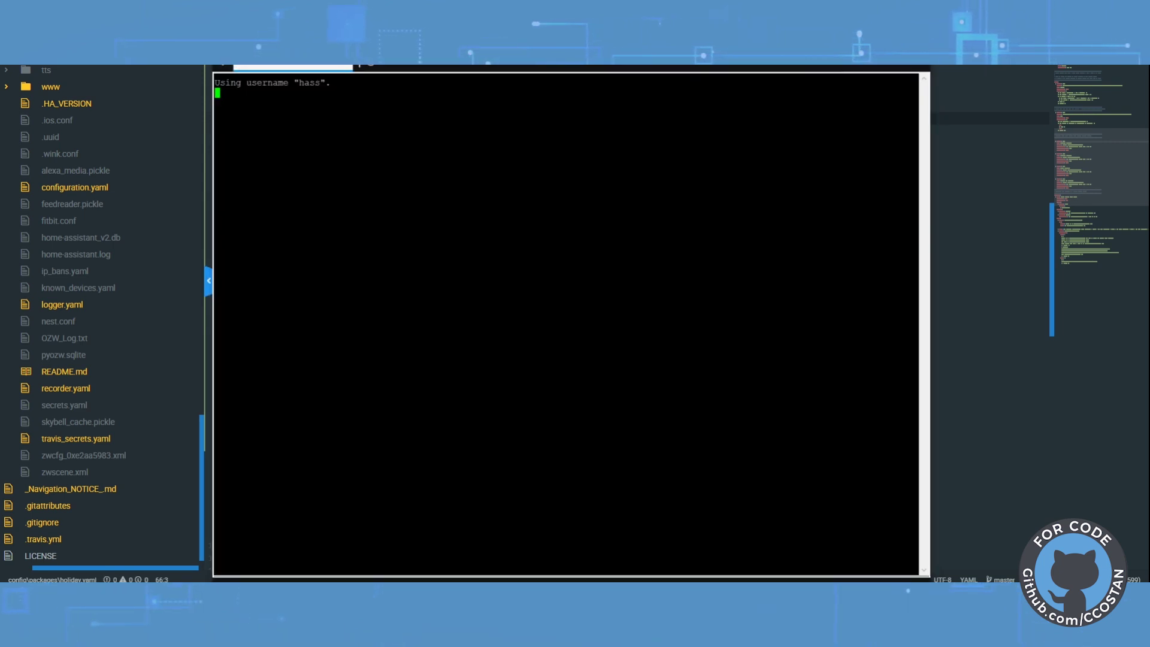
type("./hassuser")
key("Return")
type("./gitupdate.sh")
key("Return")
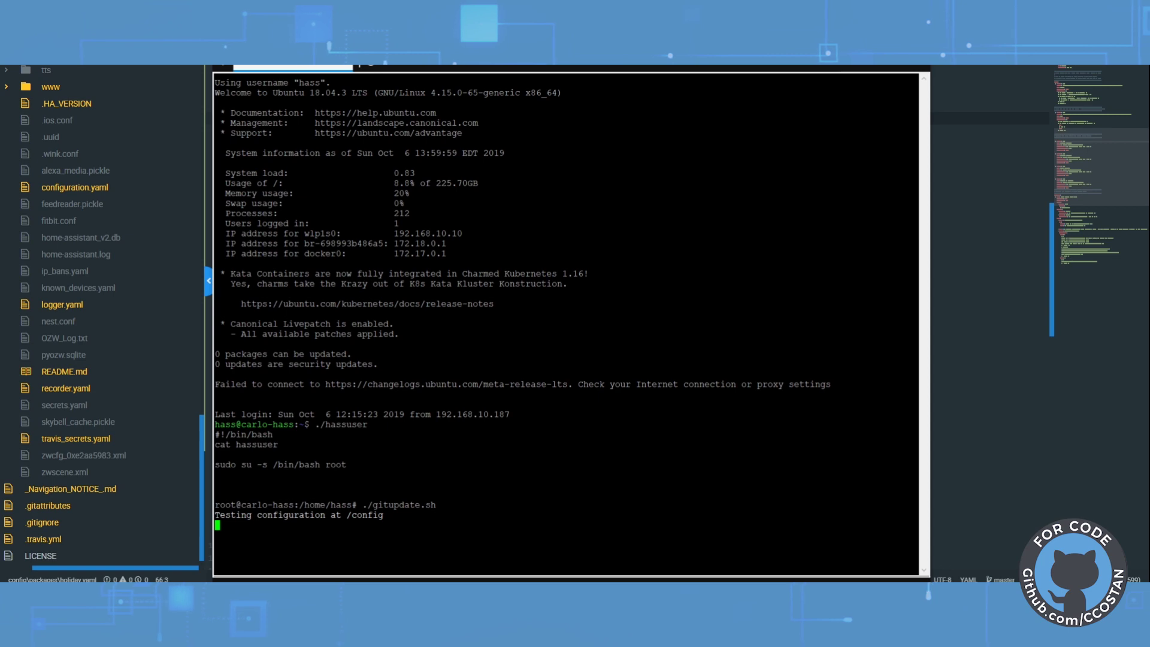
Commit the changes with the description "Added in Code for Countdown sensors #288".
type("[Minor Edit] Added in Code for Countdown sensors #")
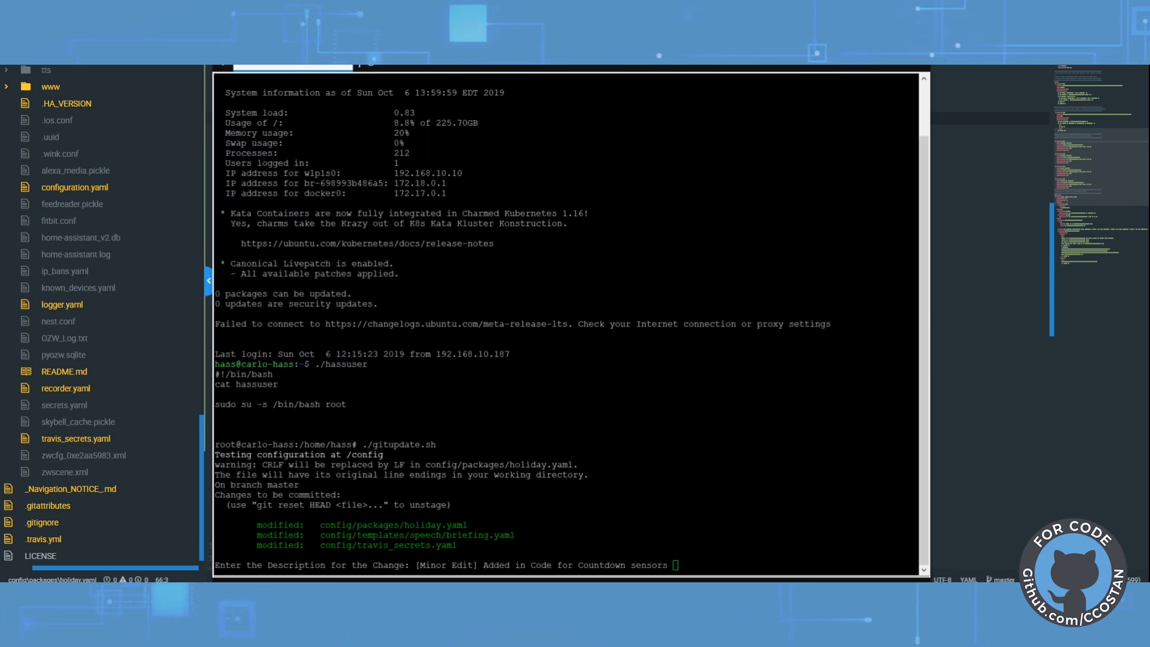
key("alt+Tab")
key("alt+Tab")
type("288")
key("Return")
Exit the root shell and restart Home Assistant with the harestart command.
type("exit")
key("Return")
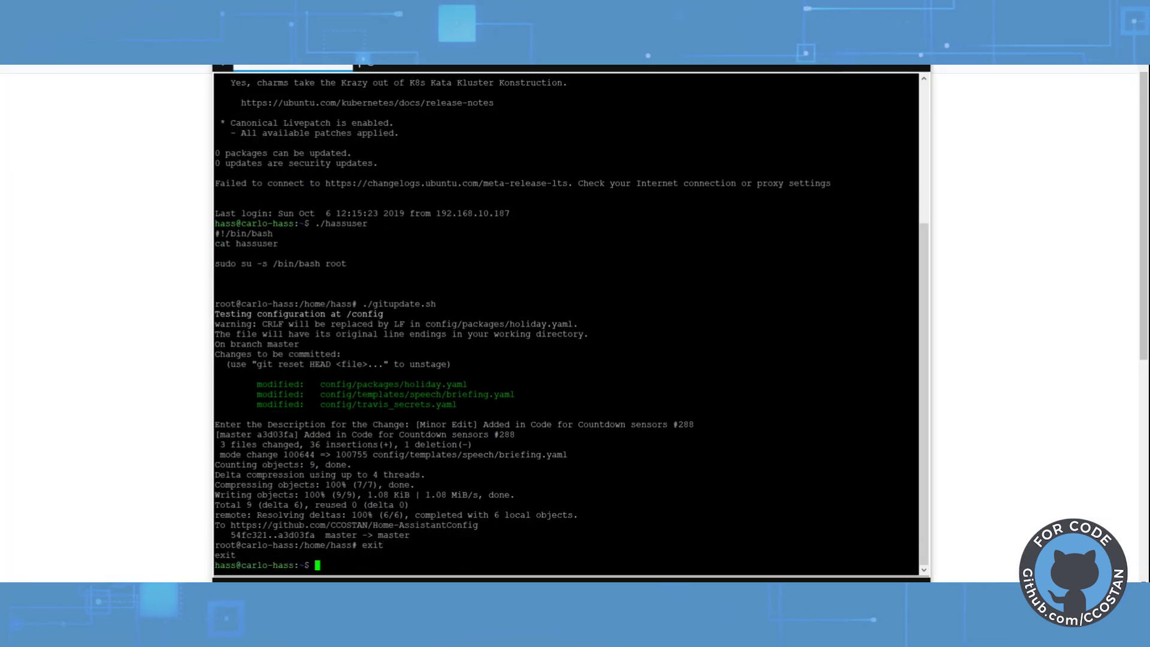
type("harestart")
key("Return")
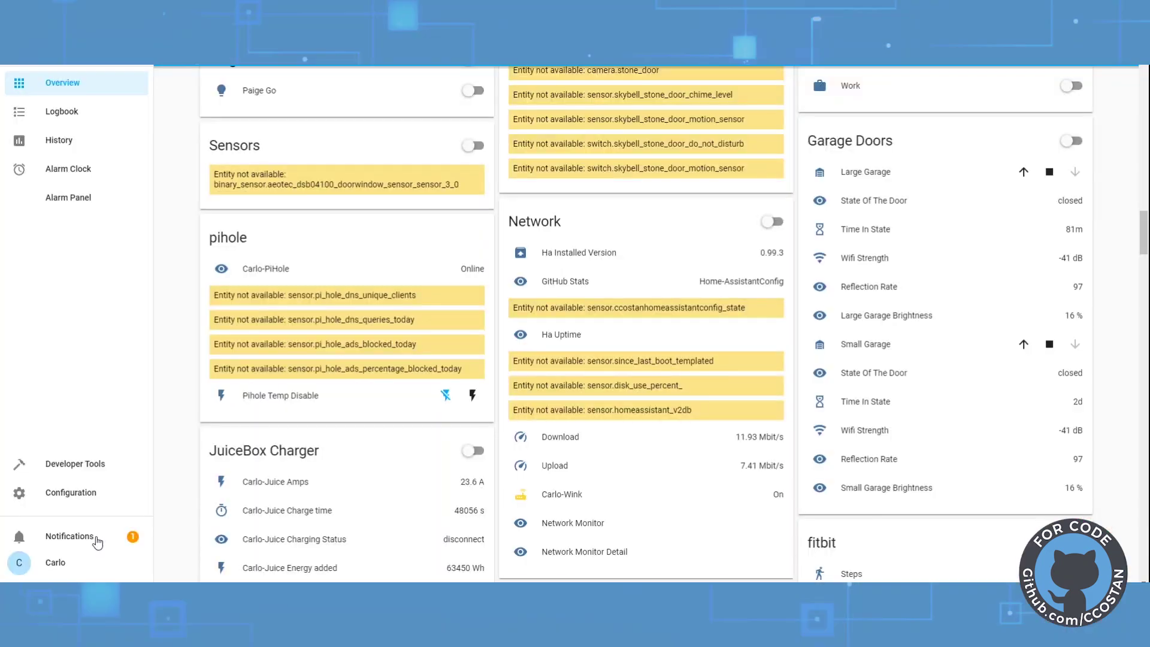
Check the pending notification in Home Assistant, close it and open the Developer Tools.
left_click(97, 542)
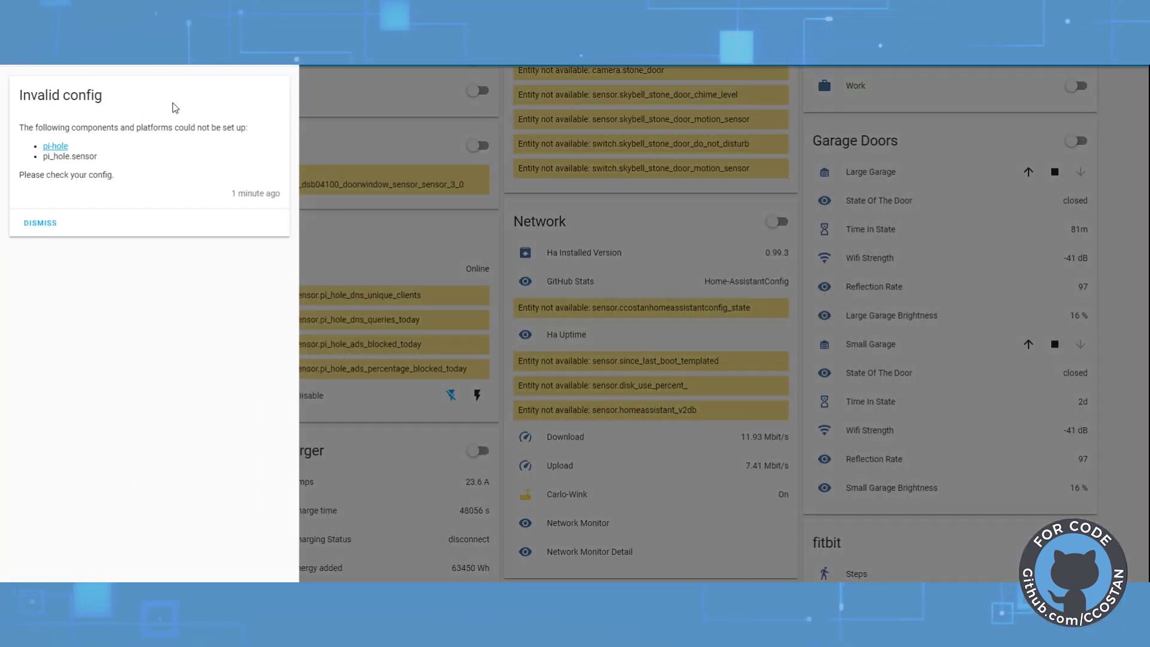
left_click(271, 68)
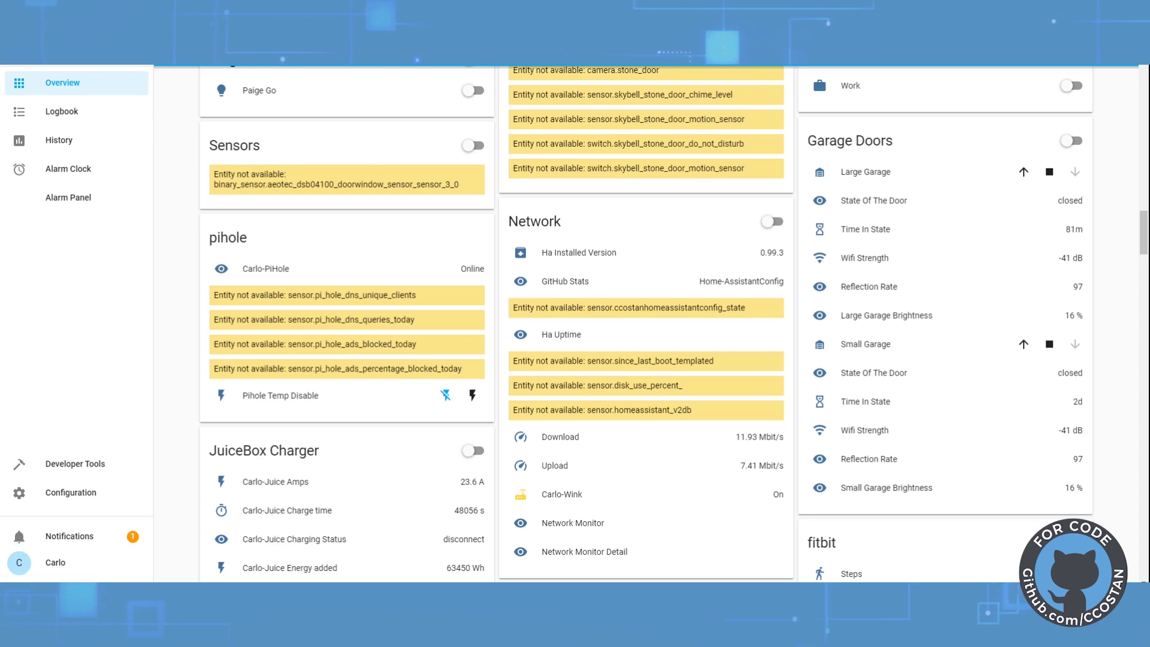
left_click(83, 465)
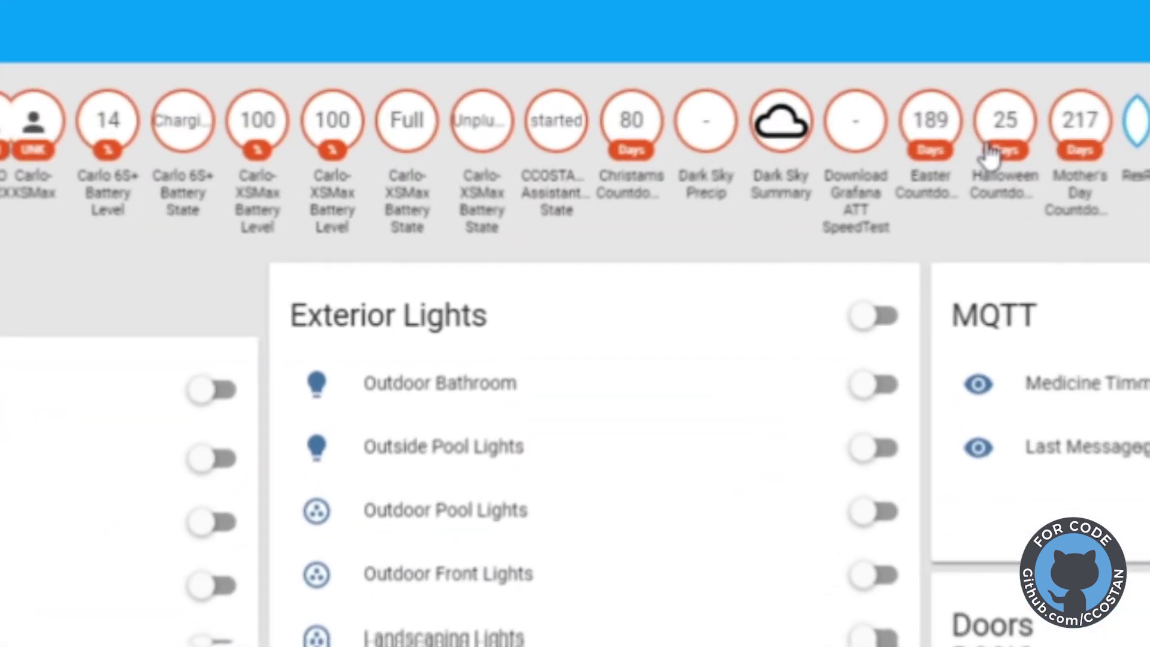